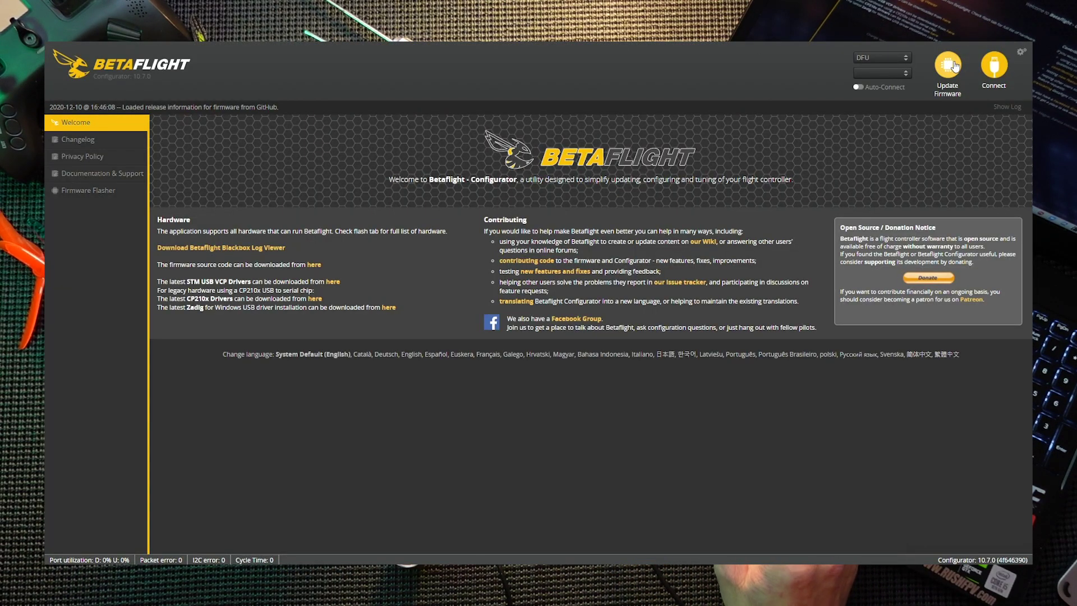
Open the firmware flasher for the board that is in DFU mode.
click(955, 66)
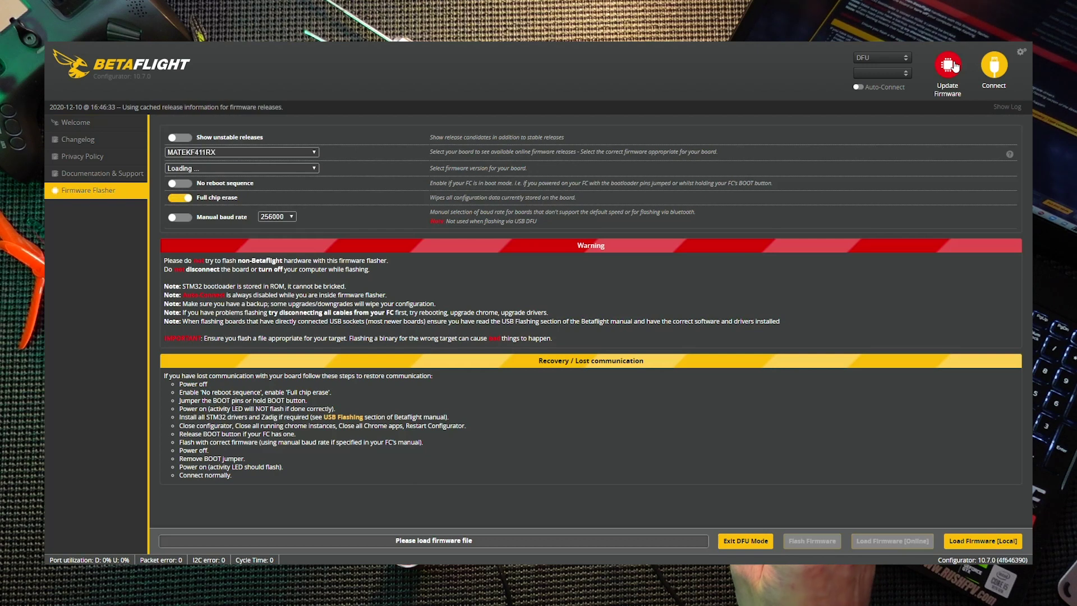
click(231, 151)
scroll(237, 225, down, 2)
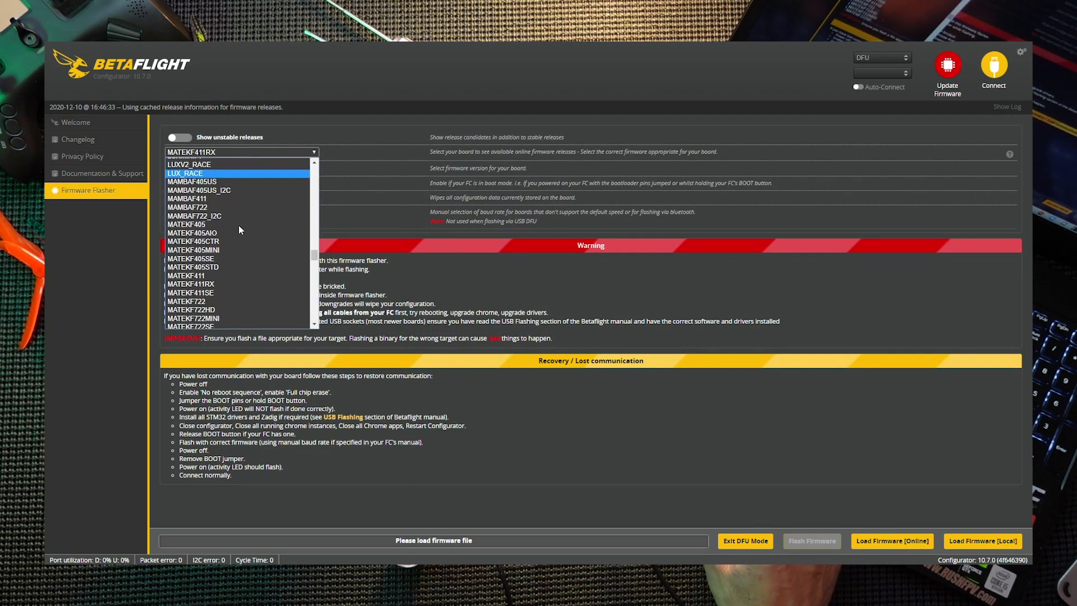
scroll(239, 226, down, 4)
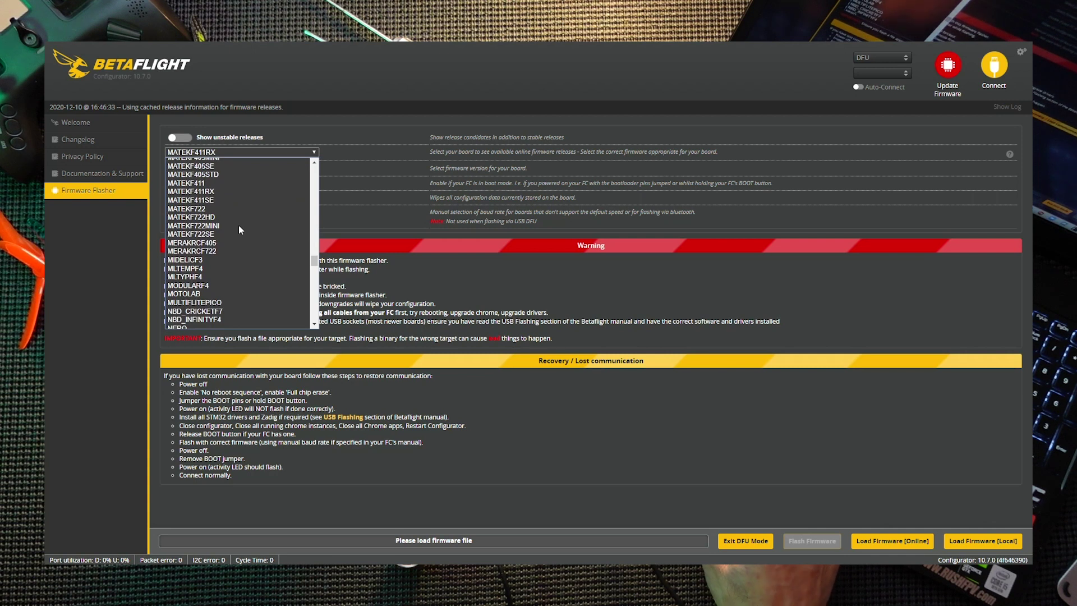
click(239, 225)
Select TMOTORF7 as the target board for the firmware.
click(260, 149)
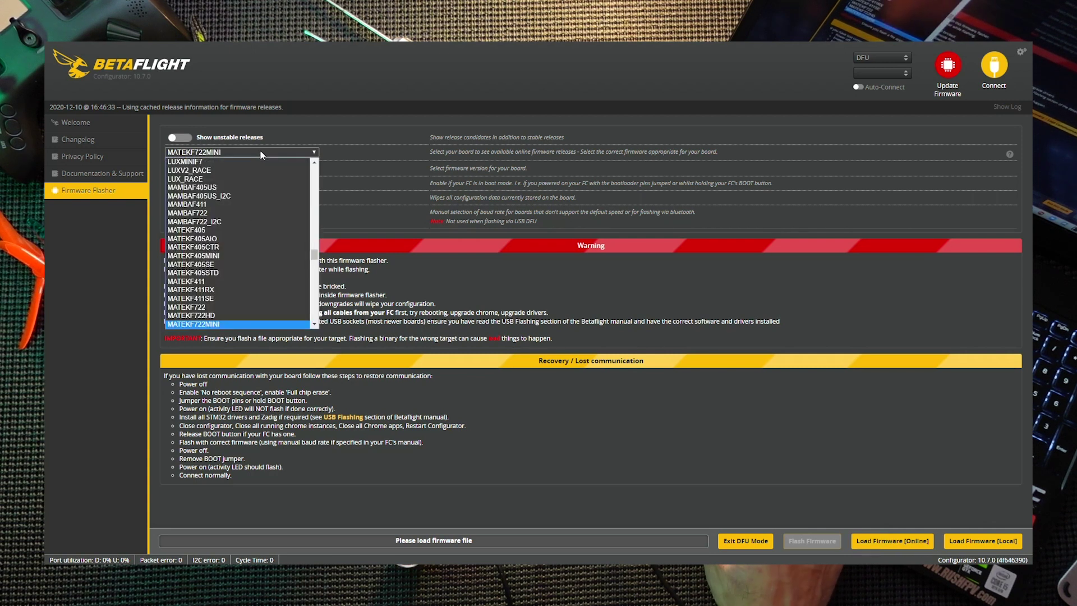
scroll(251, 270, down, 5)
scroll(252, 270, down, 8)
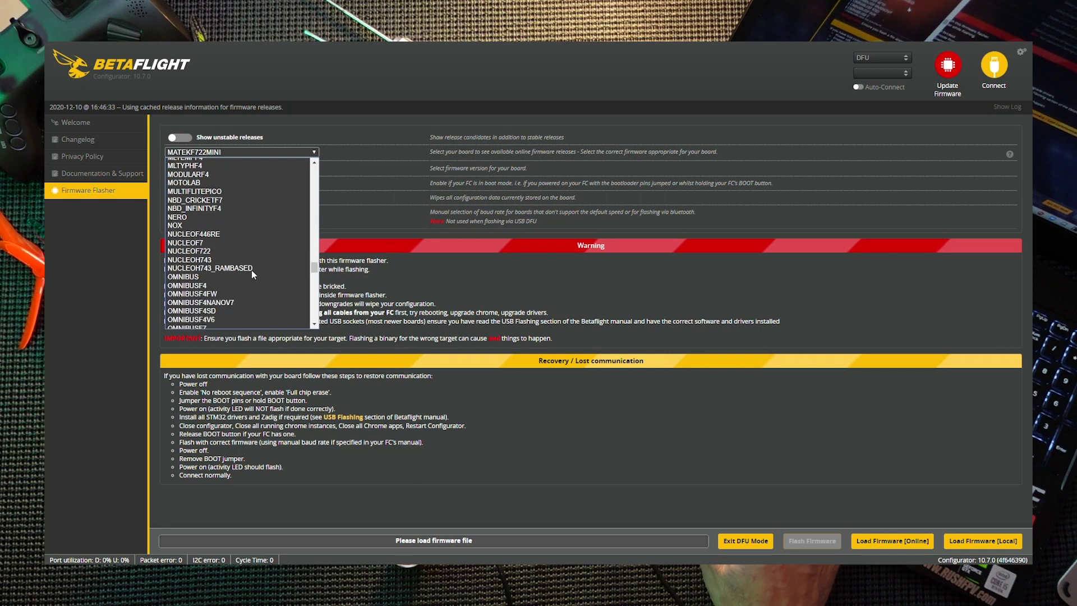
scroll(251, 275, down, 10)
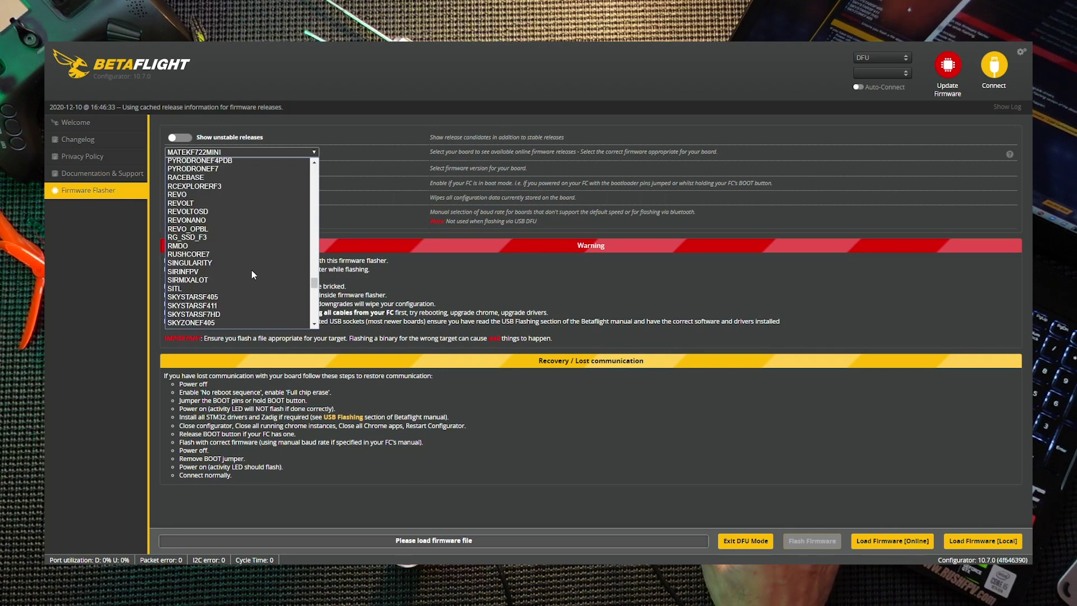
scroll(251, 274, down, 10)
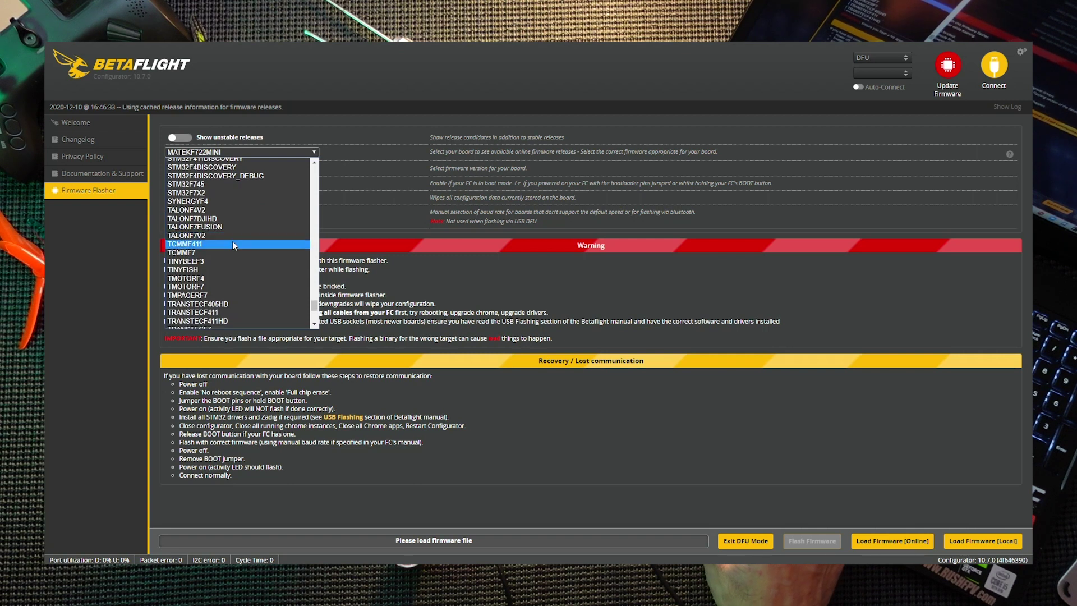
scroll(227, 286, down, 5)
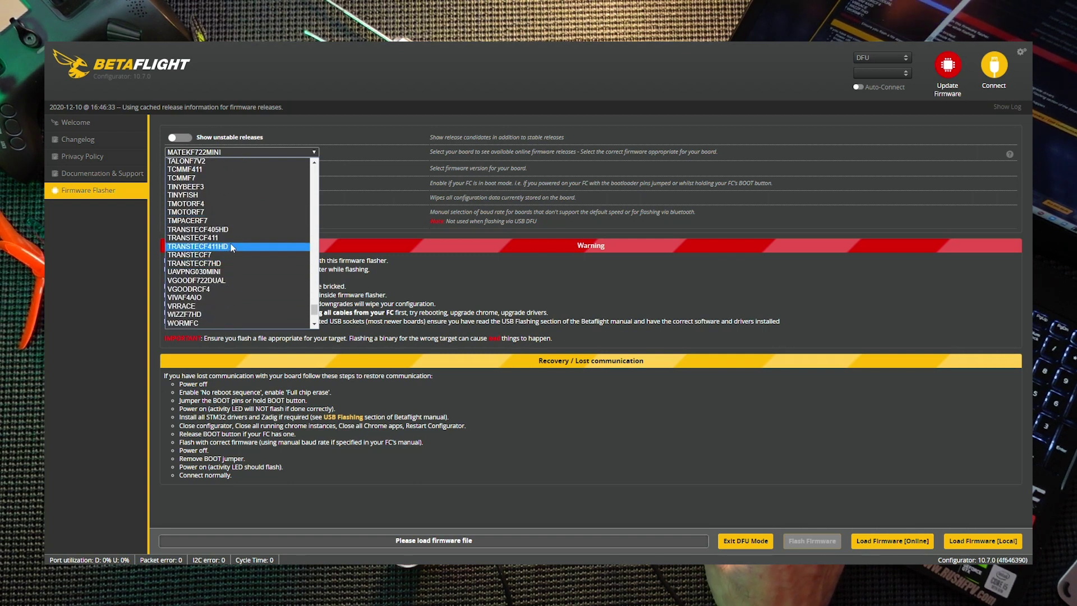
scroll(227, 291, down, 3)
scroll(227, 291, up, 2)
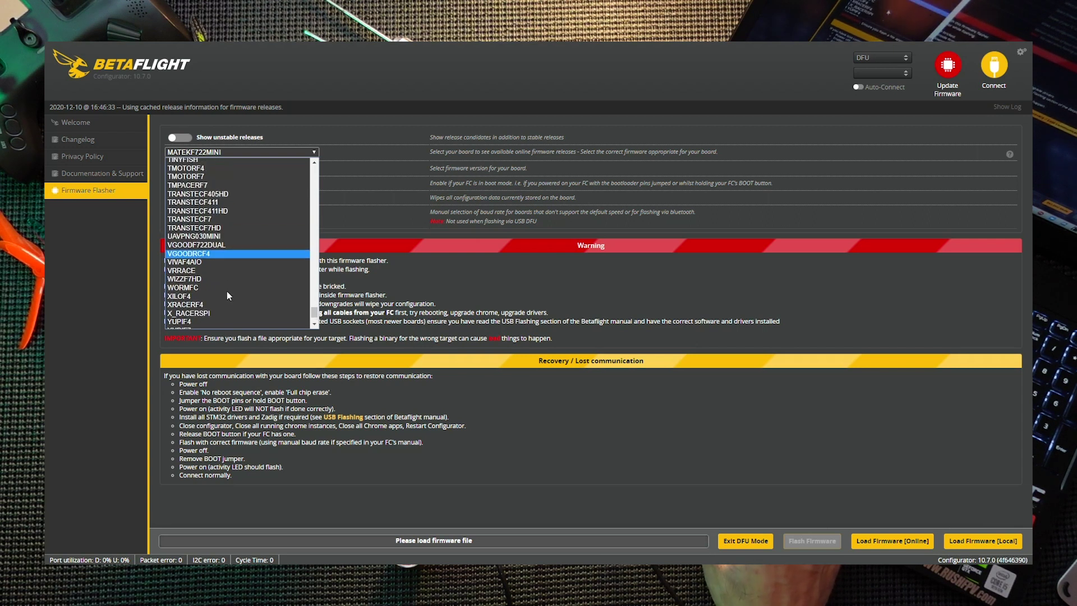
scroll(243, 238, up, 1)
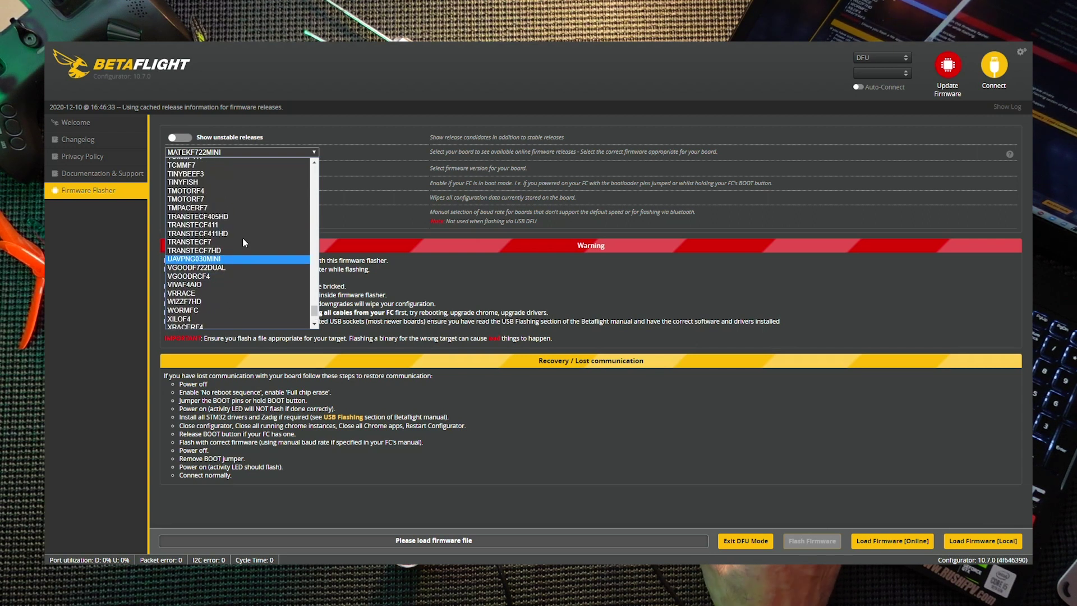
click(231, 200)
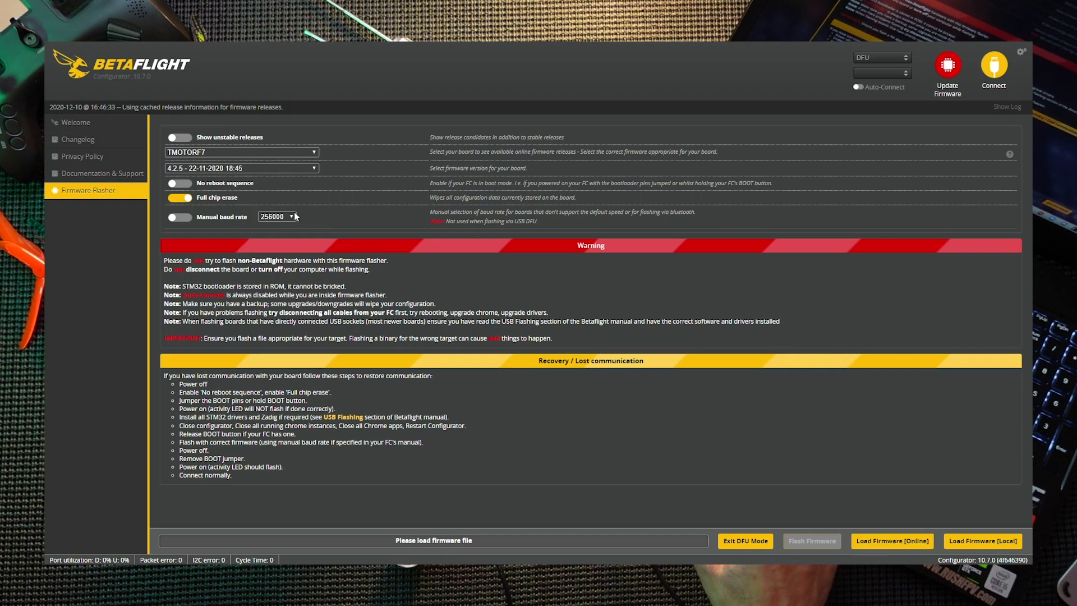
Load the 4.2.5 firmware release of 22-11-2020 from the online source and flash it to the board.
click(284, 167)
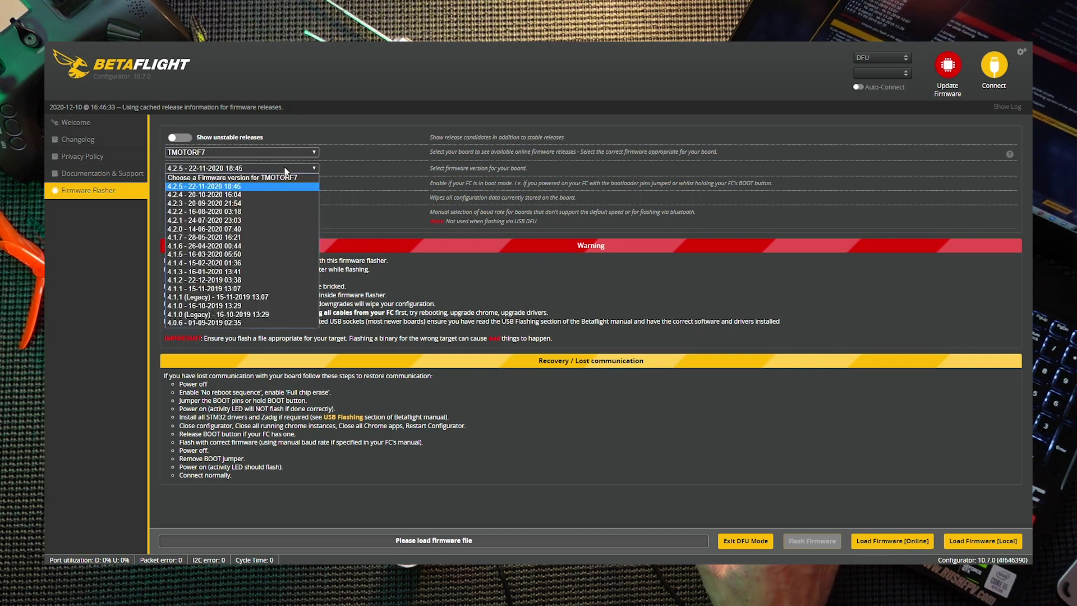
click(371, 159)
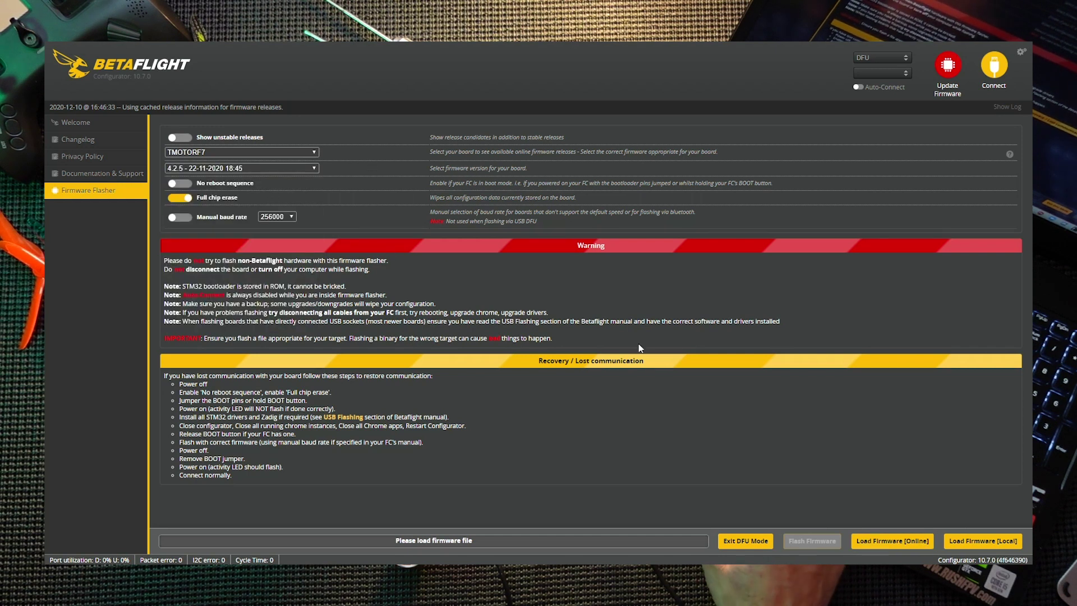
click(872, 540)
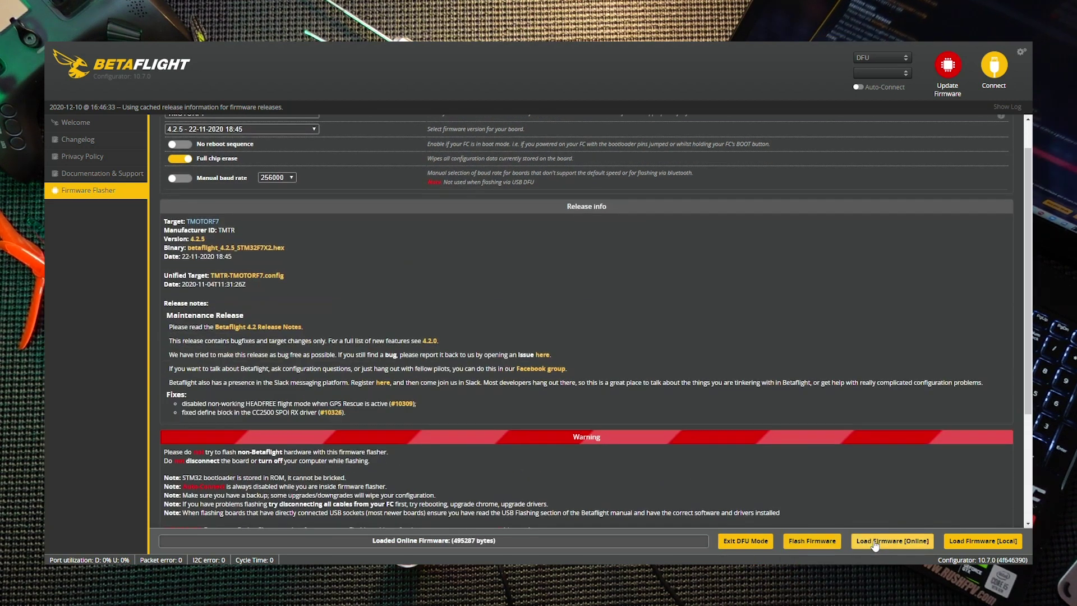
click(824, 542)
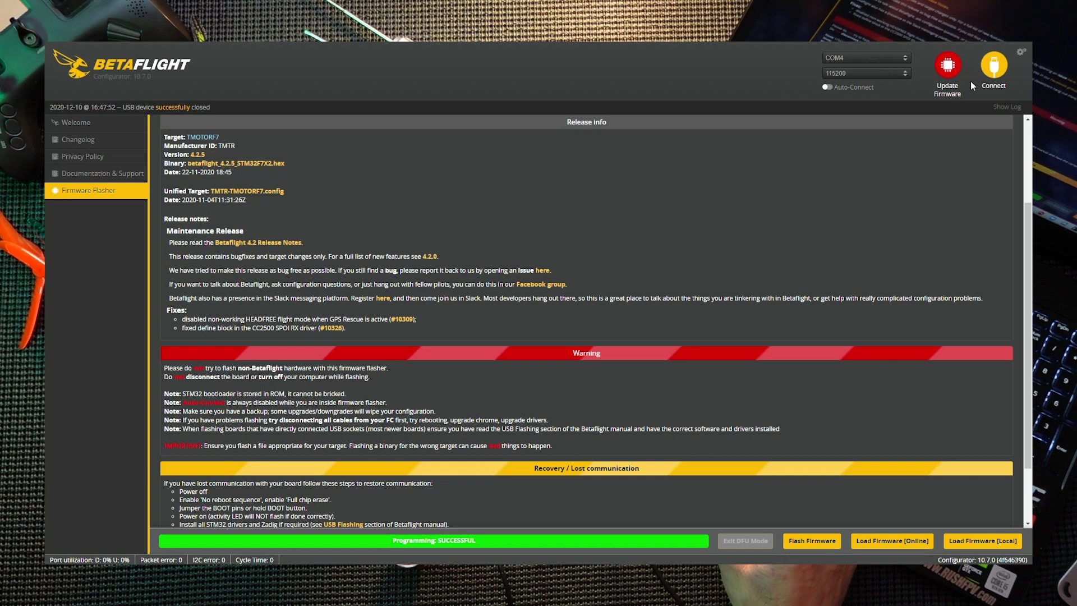
Connect to the newly flashed flight controller and apply the board's custom defaults.
click(992, 71)
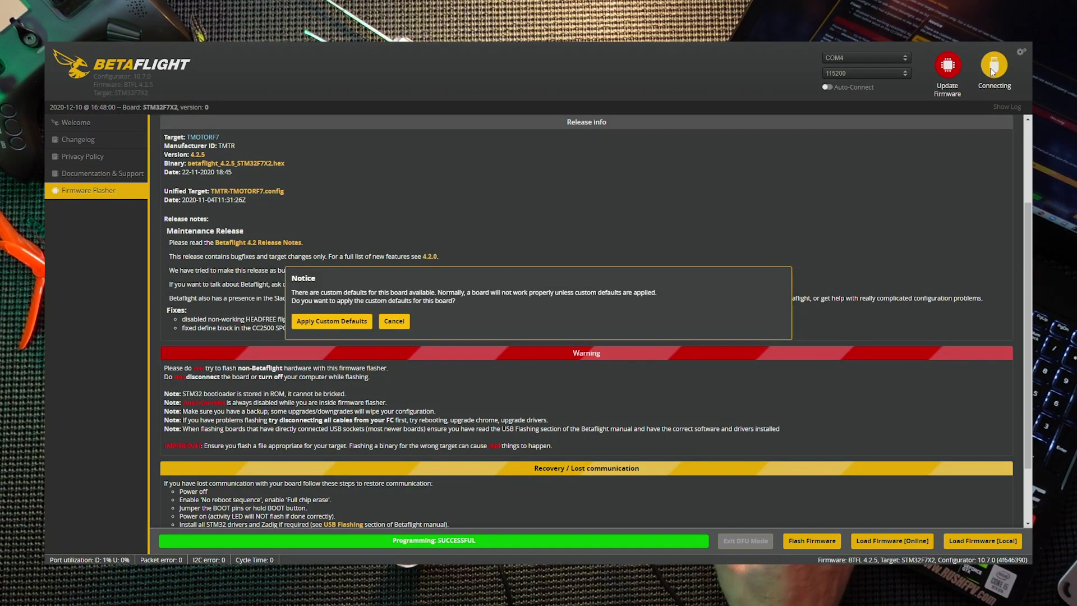
click(386, 320)
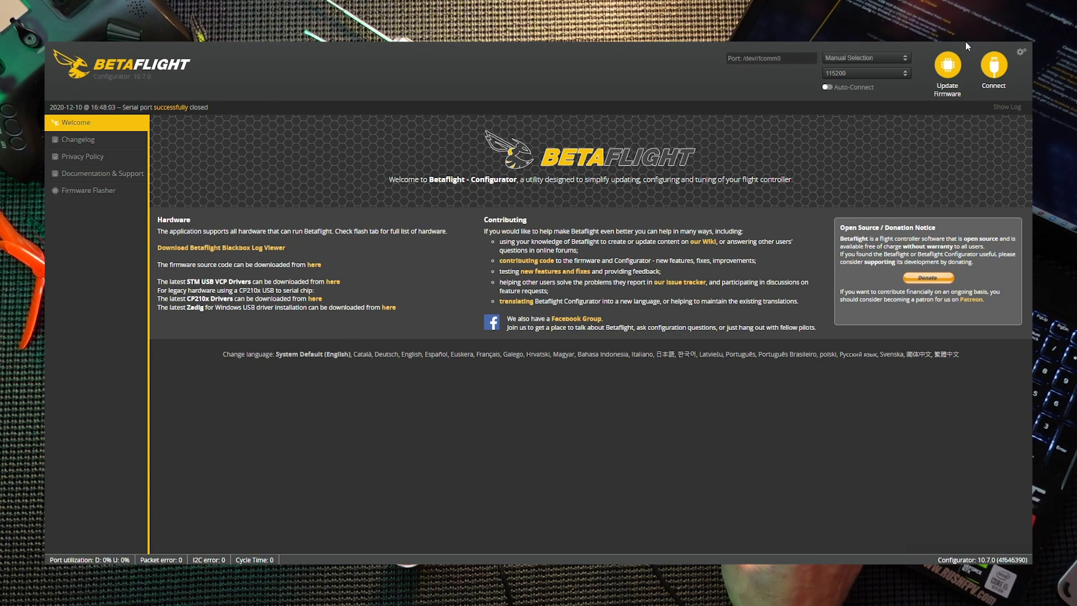
Reconnect to the flight controller, dismiss the configuration warning and calibrate the accelerometer.
click(993, 78)
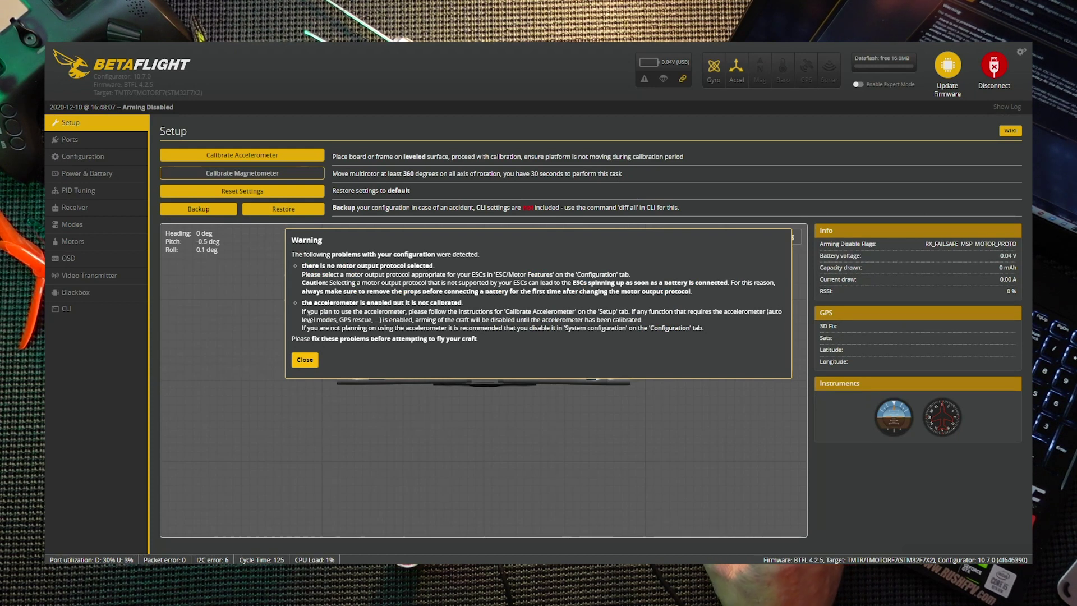
click(309, 360)
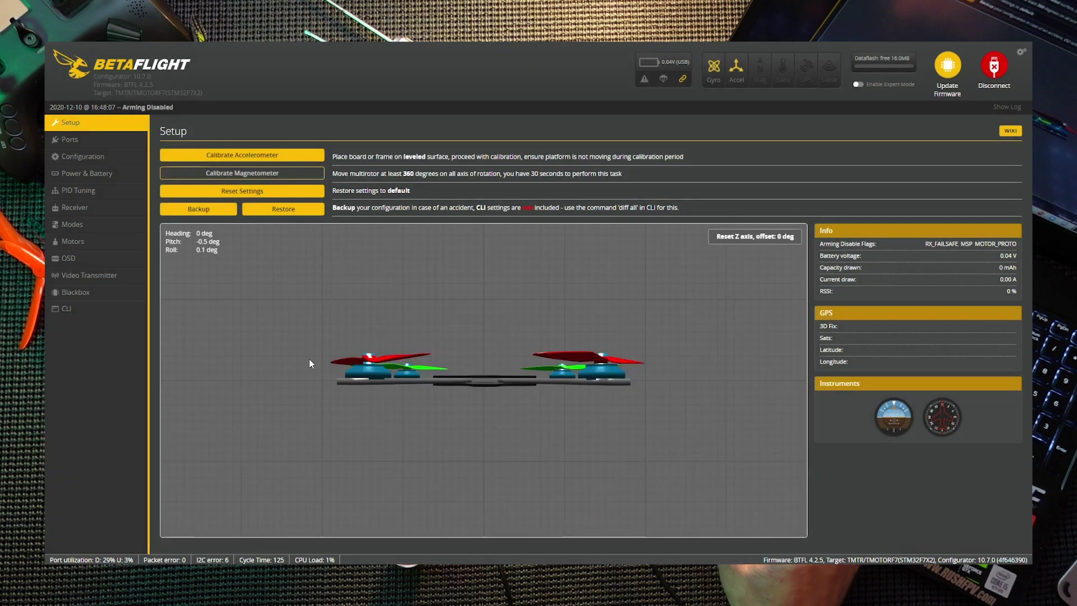
click(246, 157)
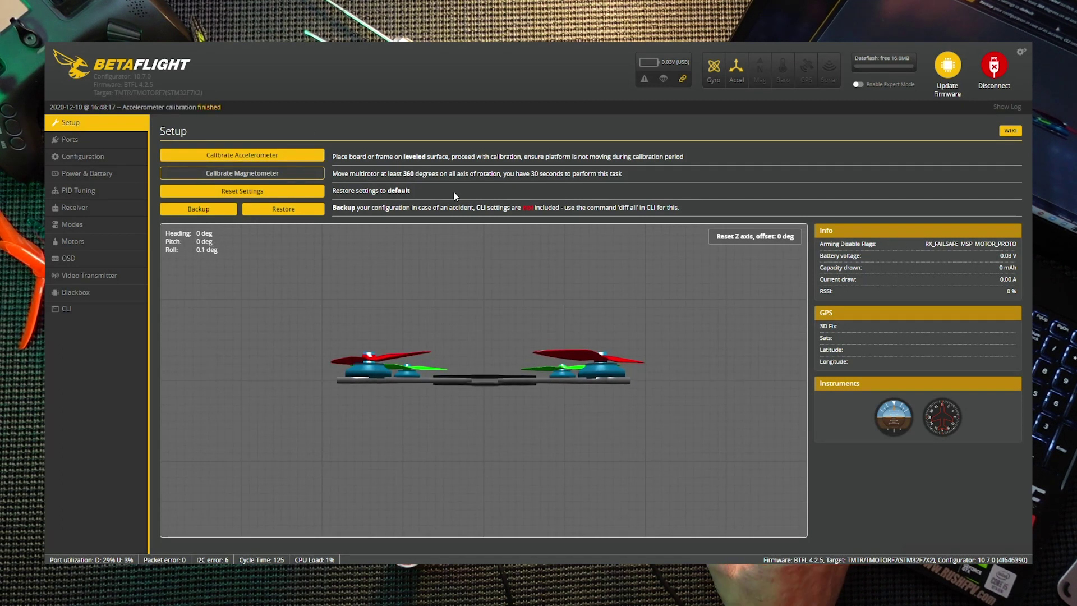
Save the serial port configuration with a reboot, then reconnect to the flight controller and dismiss the warning.
click(90, 140)
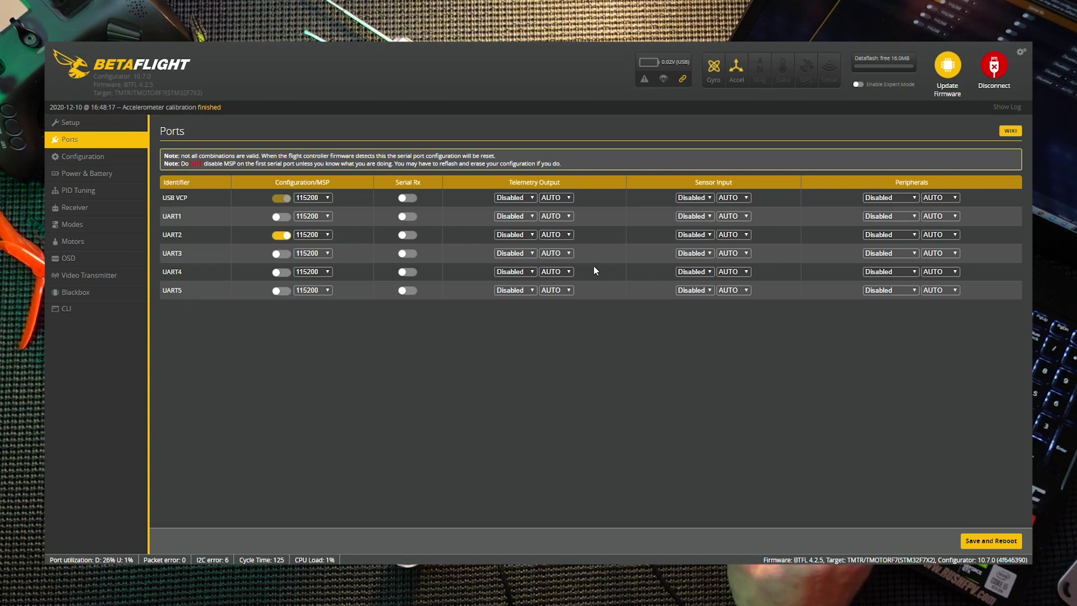
click(991, 540)
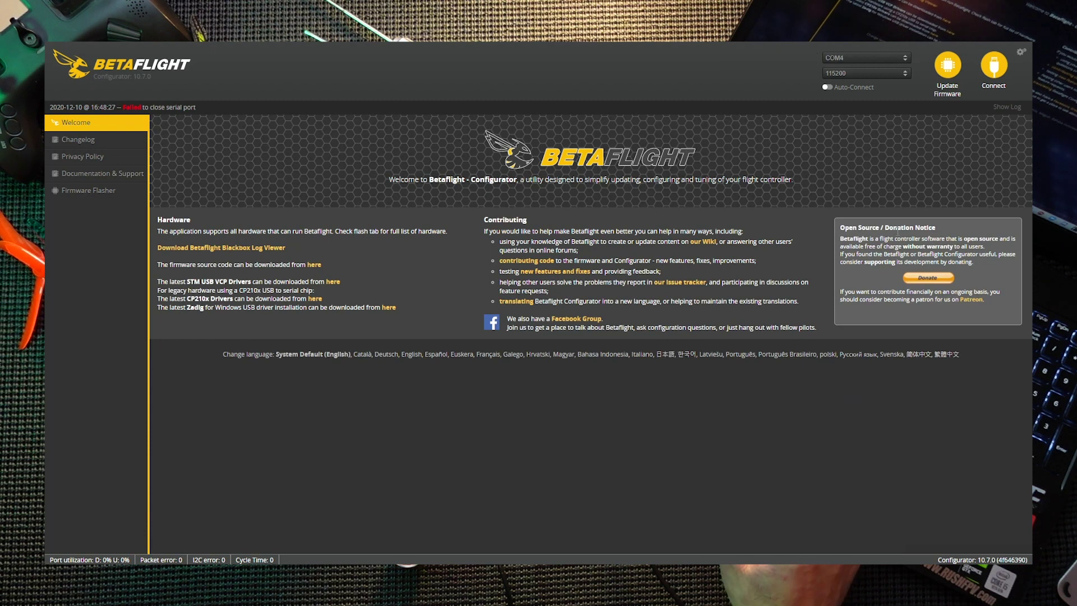
click(996, 94)
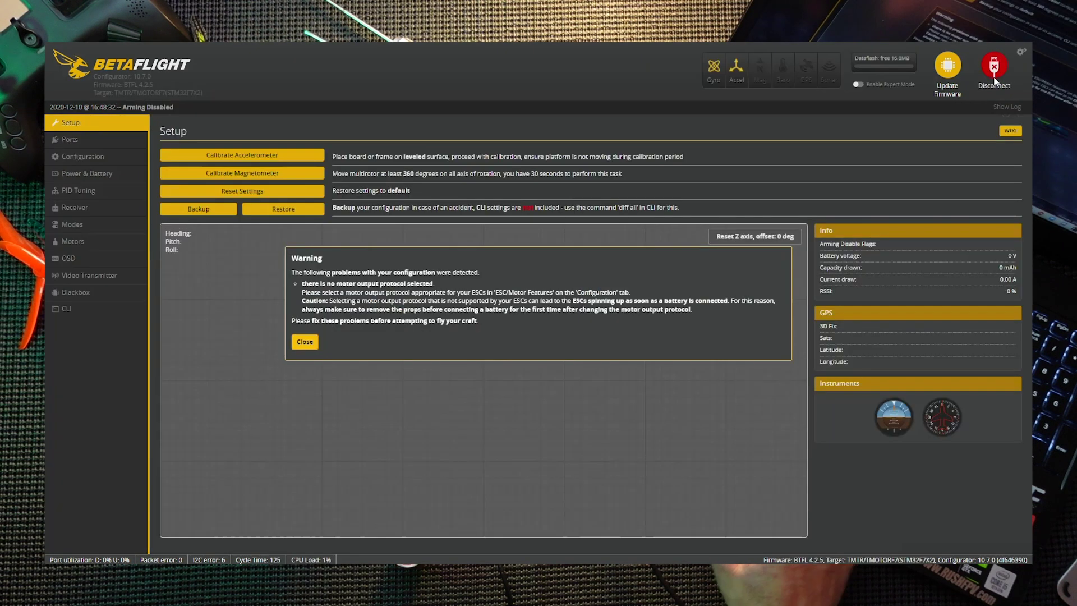
click(305, 342)
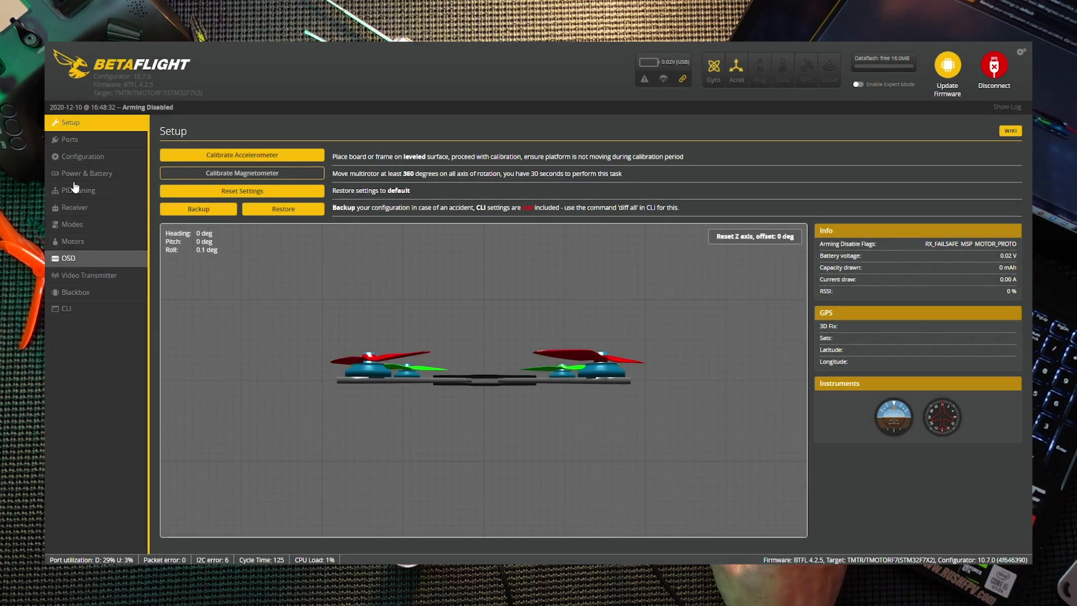
Set the ESC/Motor protocol to DSHOT600 and enable Bidirectional DShot in the flight controller configuration.
click(84, 143)
click(87, 157)
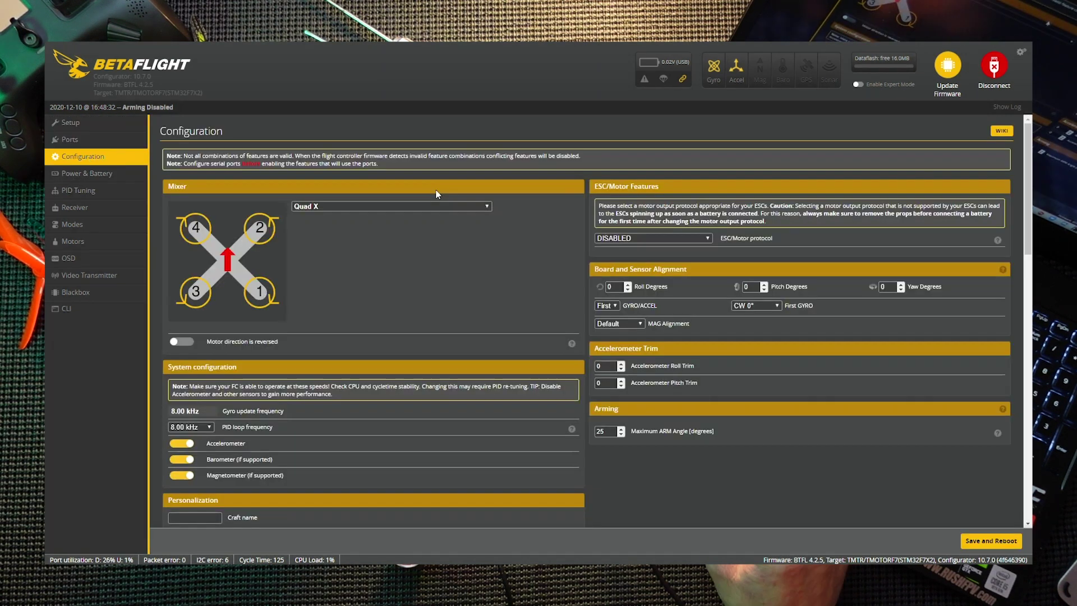
click(617, 236)
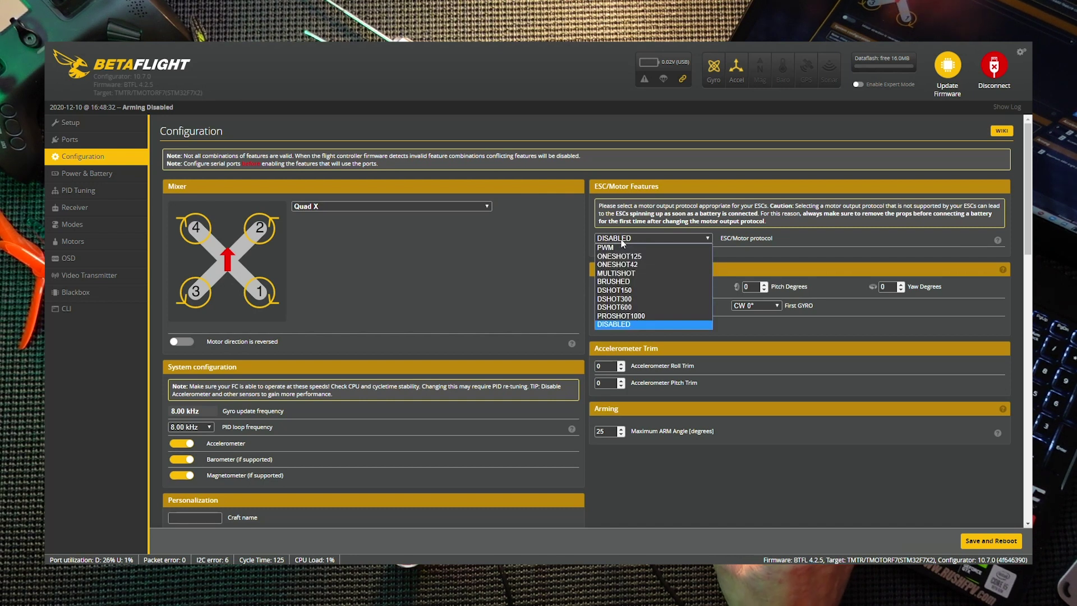
click(654, 308)
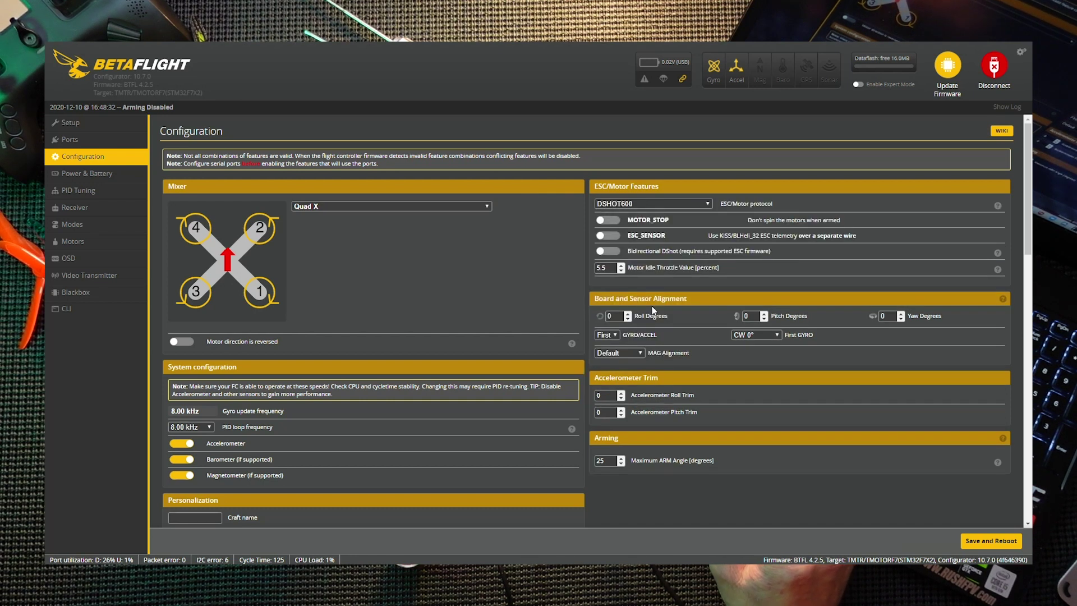
click(609, 251)
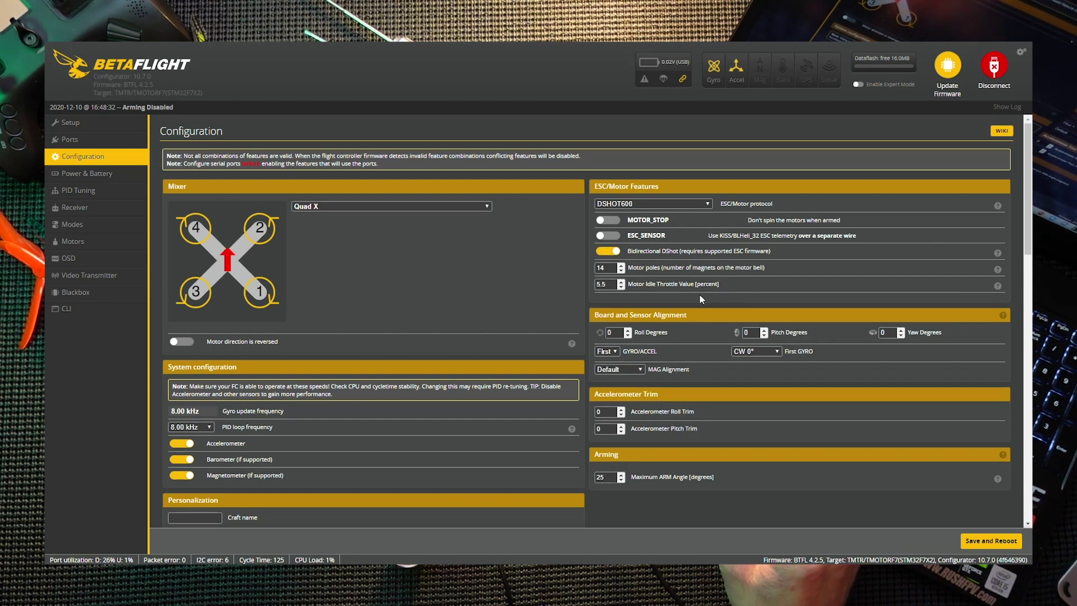
Set the Maximum ARM Angle to 180 degrees in the arming settings.
scroll(699, 298, down, 1)
scroll(699, 297, down, 1)
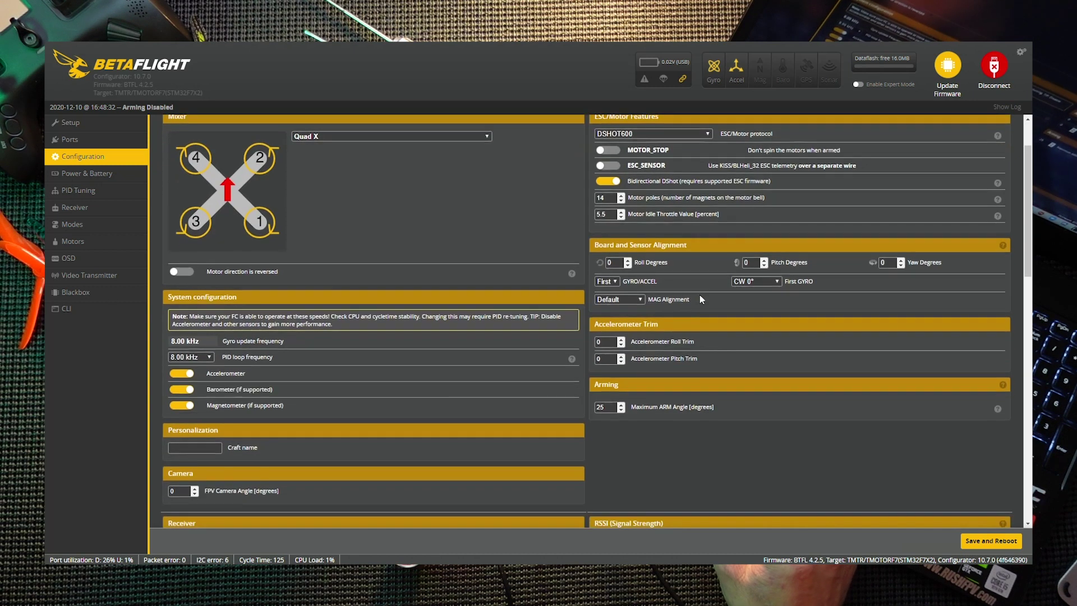
scroll(699, 297, down, 1)
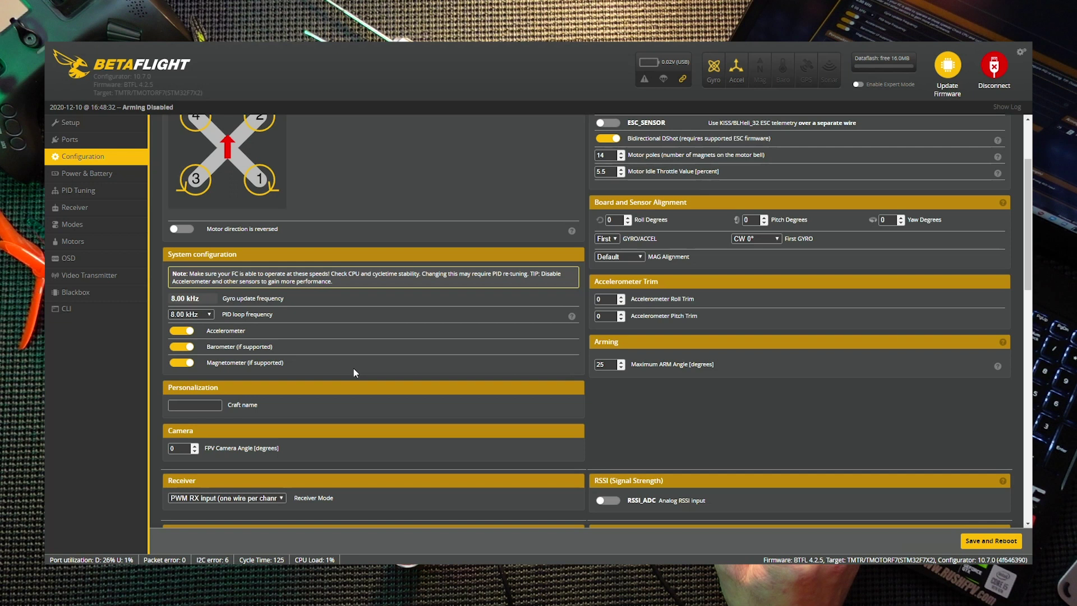
scroll(354, 368, down, 1)
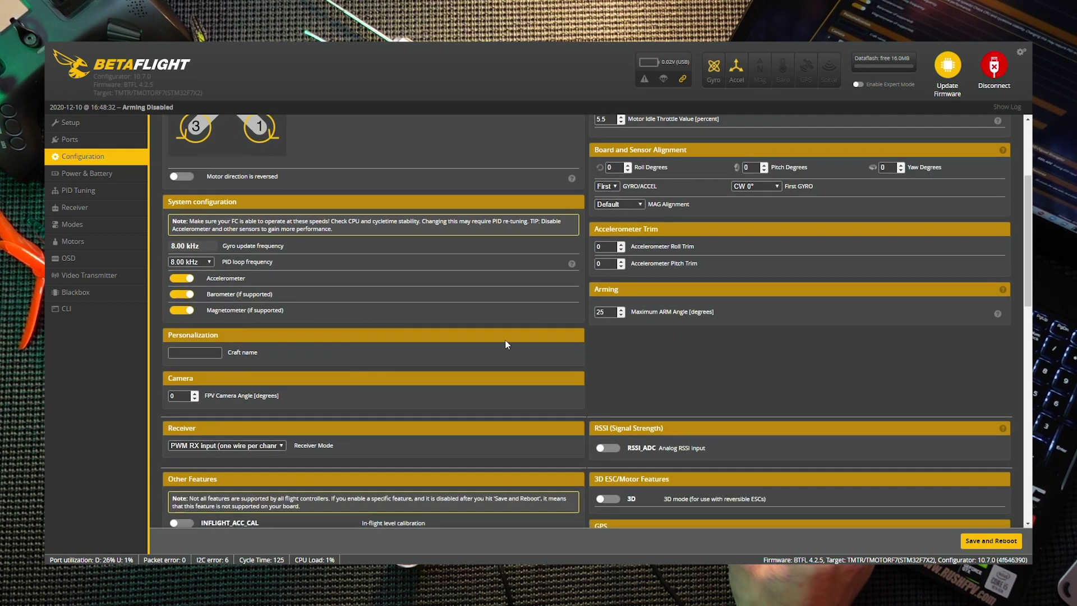
click(608, 313)
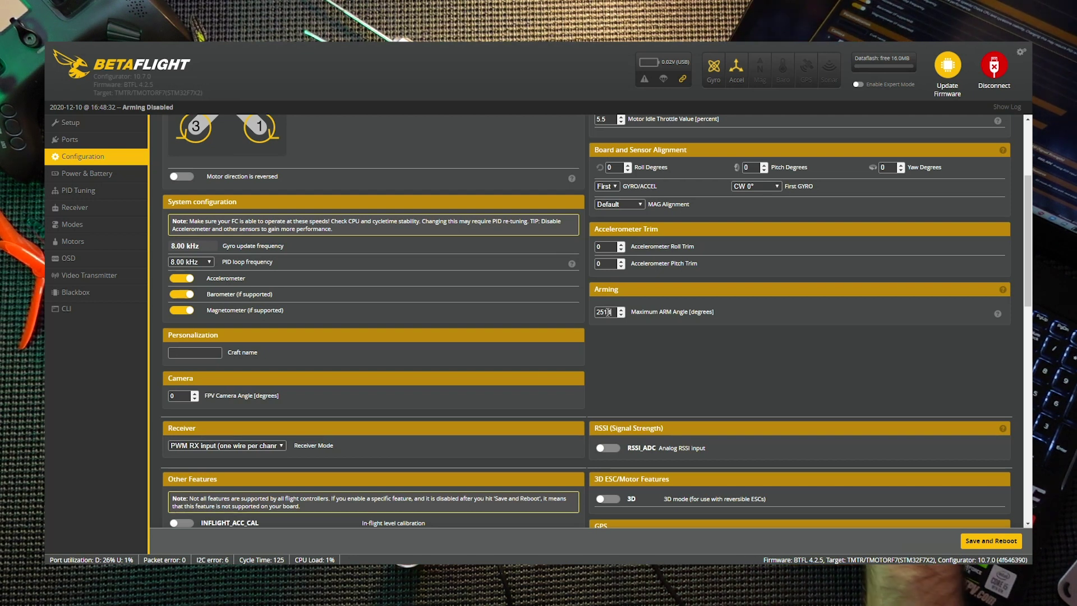
key(BackSpace)
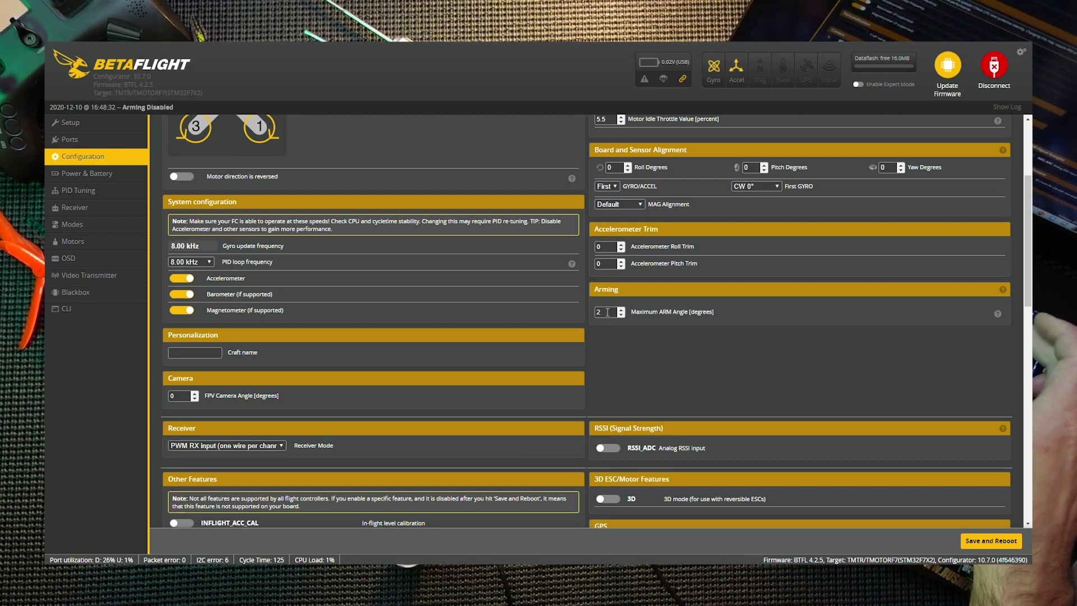
key(BackSpace)
text(180)
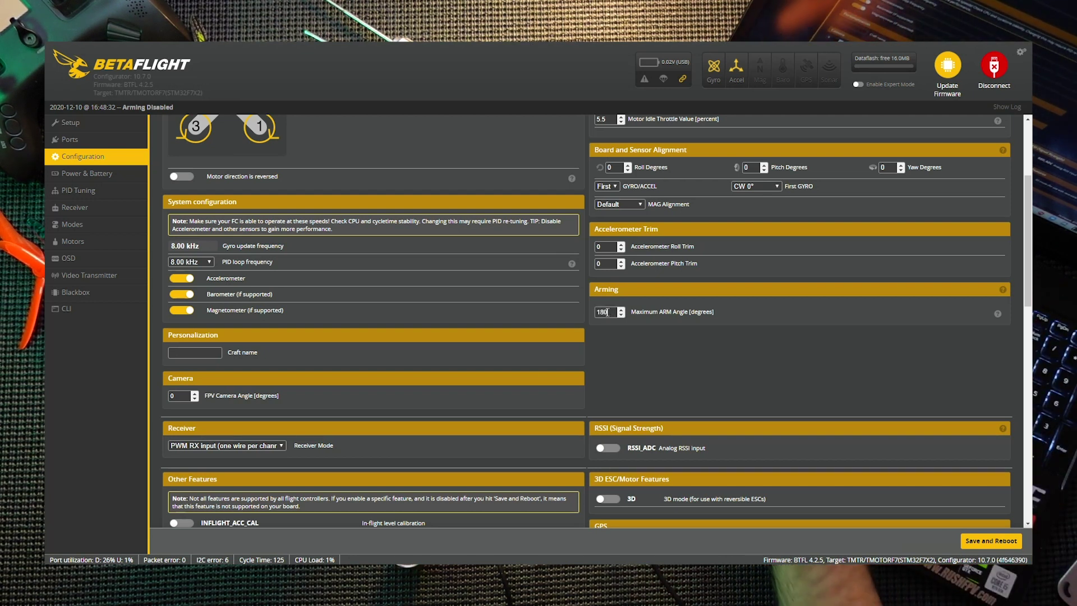
scroll(662, 410, down, 1)
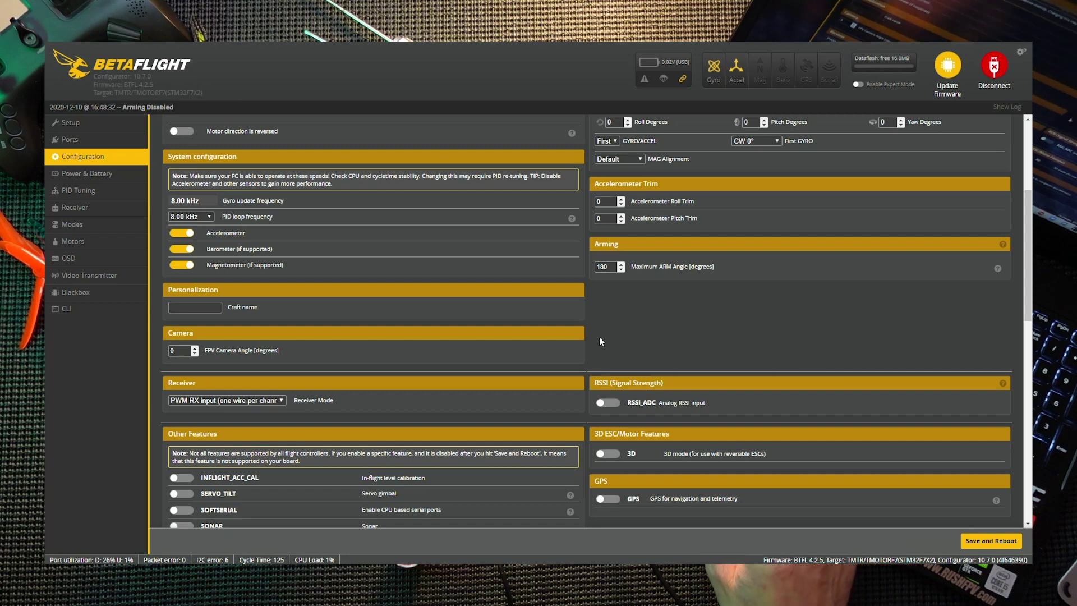
Enable the RX_SET beep in the Dshot Beacon Configuration.
scroll(599, 337, down, 3)
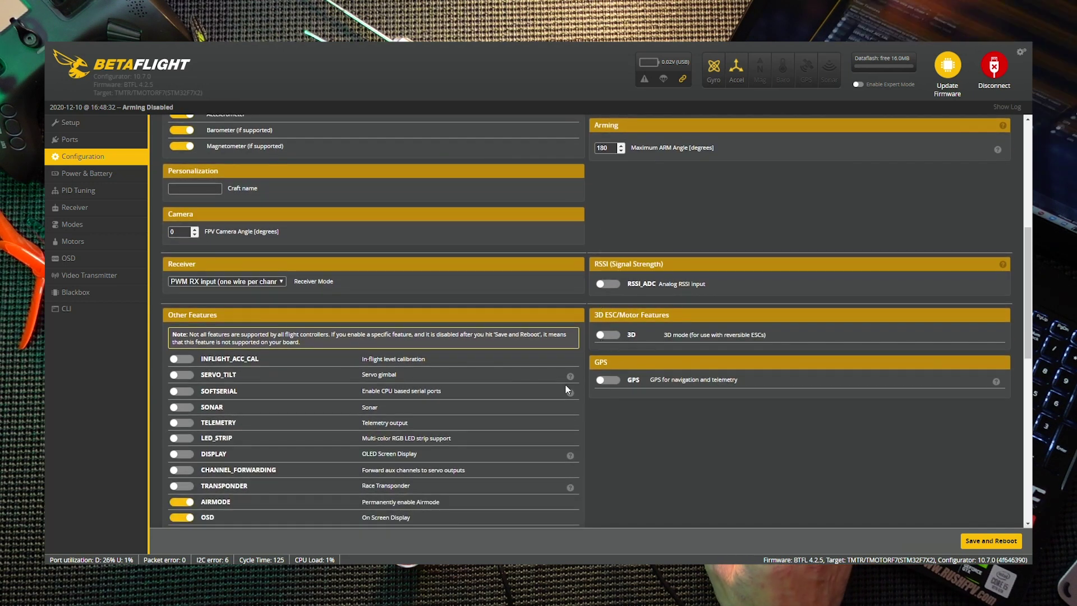
scroll(565, 387, down, 2)
scroll(565, 385, down, 3)
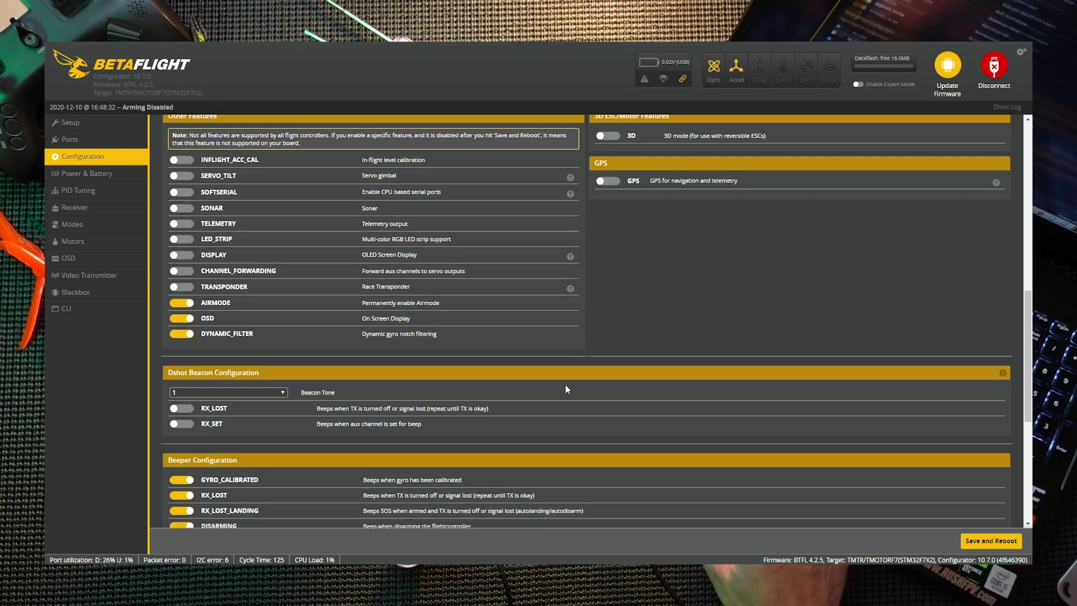
scroll(566, 387, down, 1)
click(180, 366)
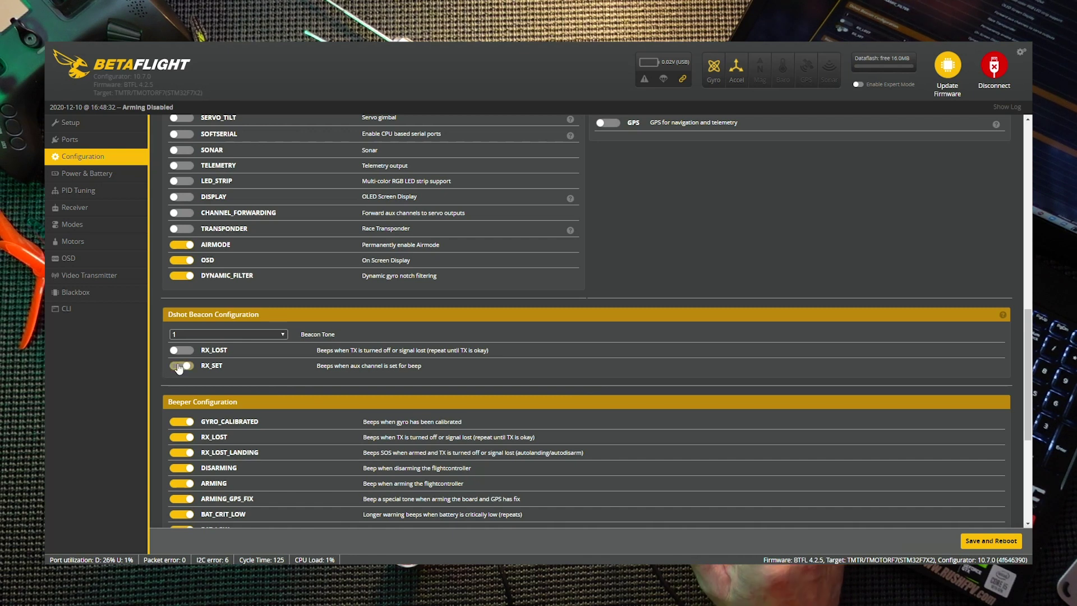
Set the Receiver Mode to Serial-based receiver and the Serial Receiver Provider to CRSF.
scroll(422, 325, up, 4)
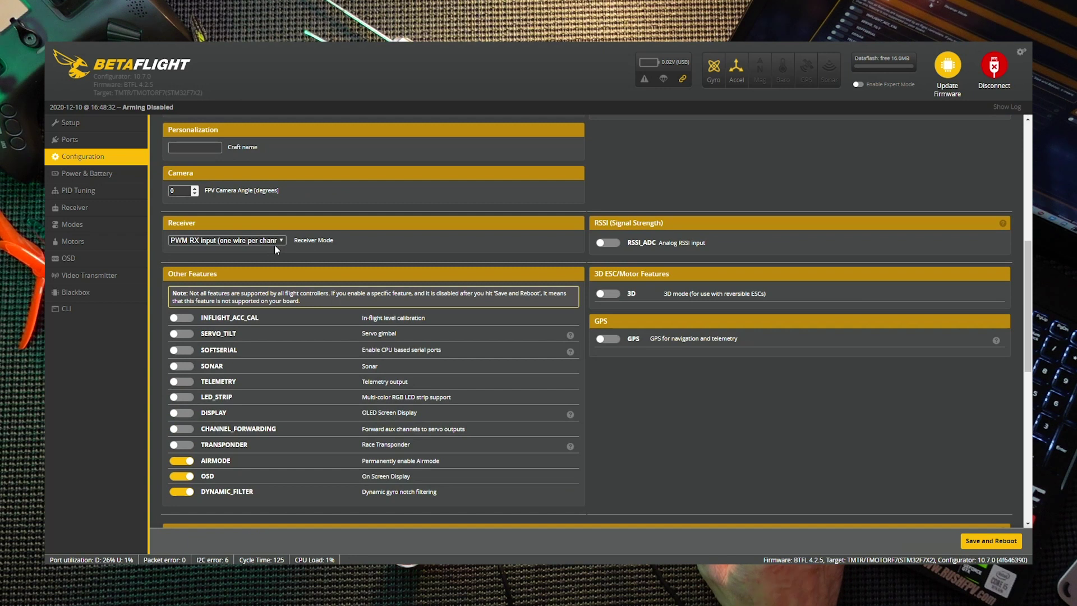
click(274, 238)
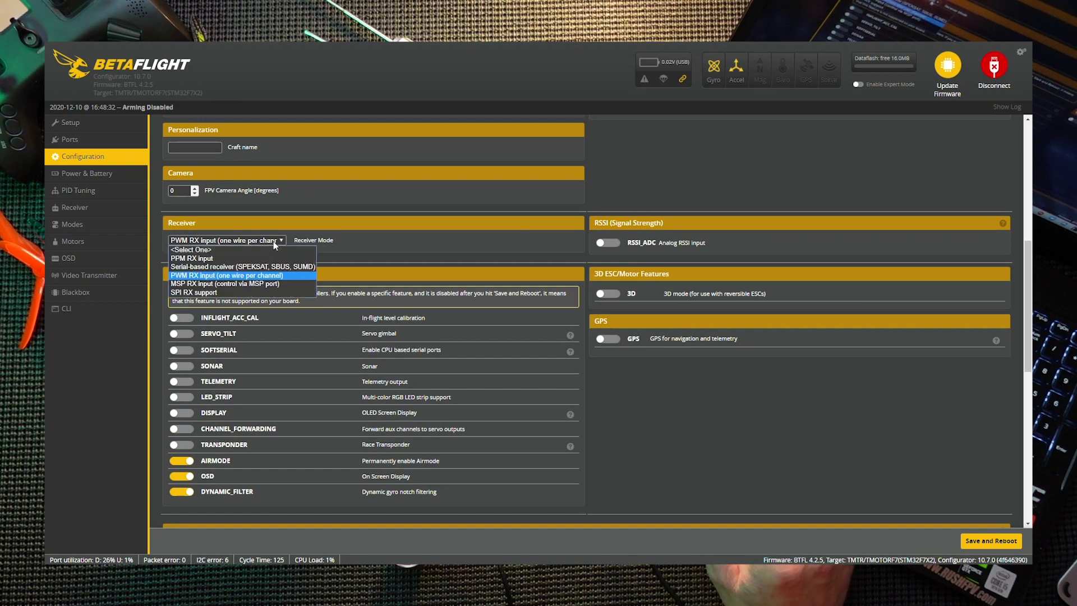
click(269, 268)
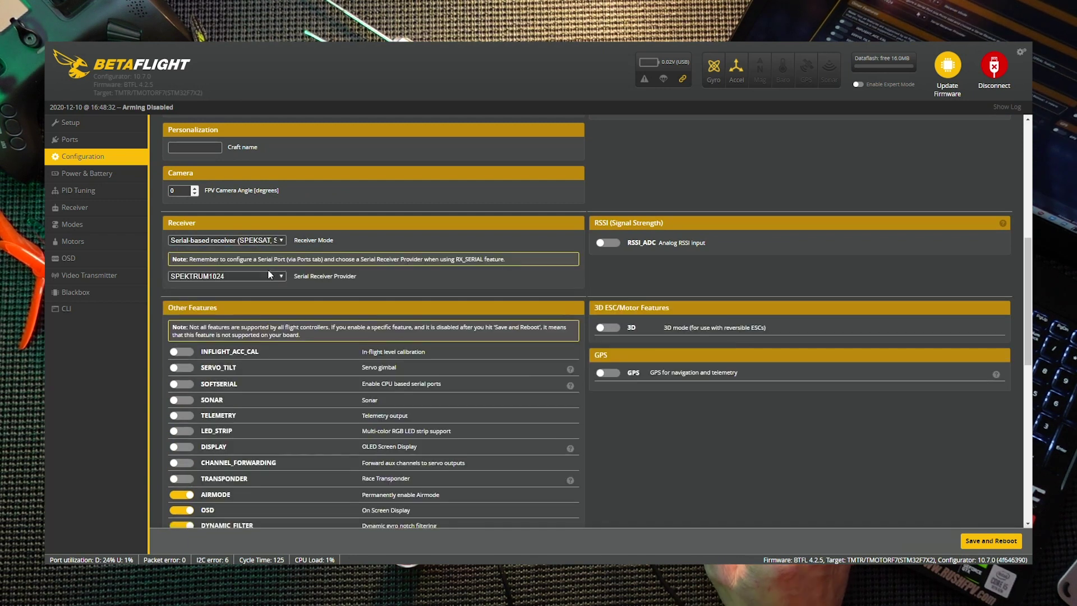
click(269, 277)
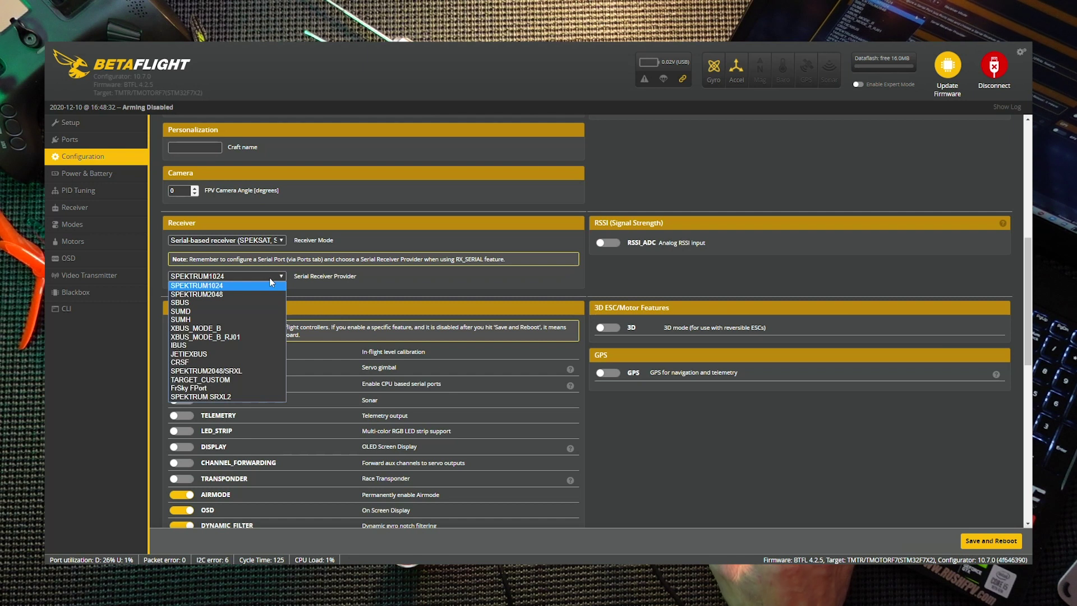
click(252, 358)
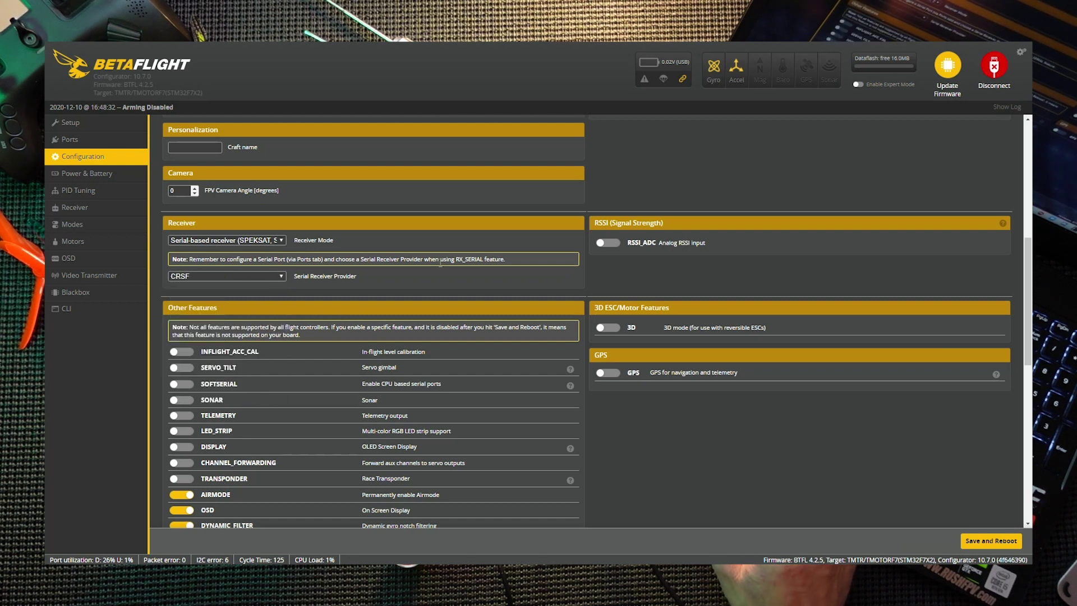
Review the remaining feature and beeper settings, save the configuration with a reboot and reconnect to the flight controller.
scroll(495, 306, down, 5)
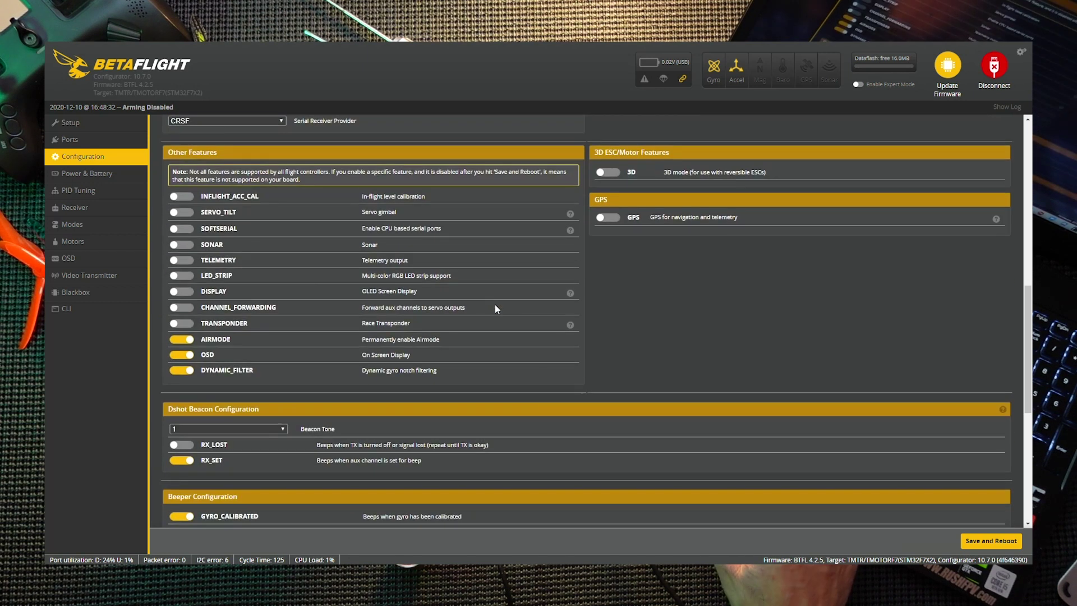
scroll(291, 399, down, 2)
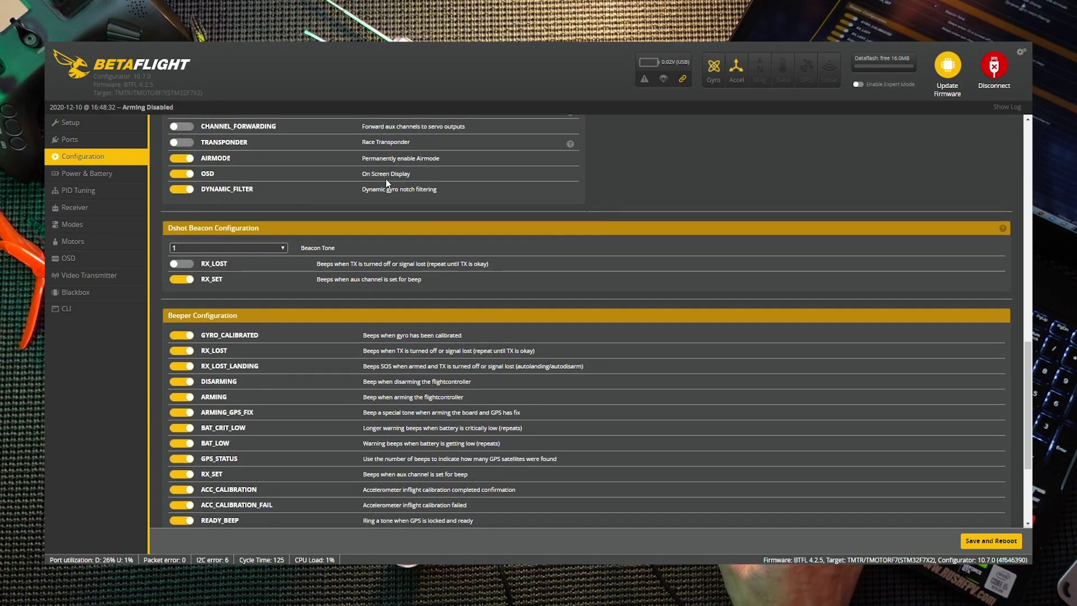
scroll(435, 233, down, 1)
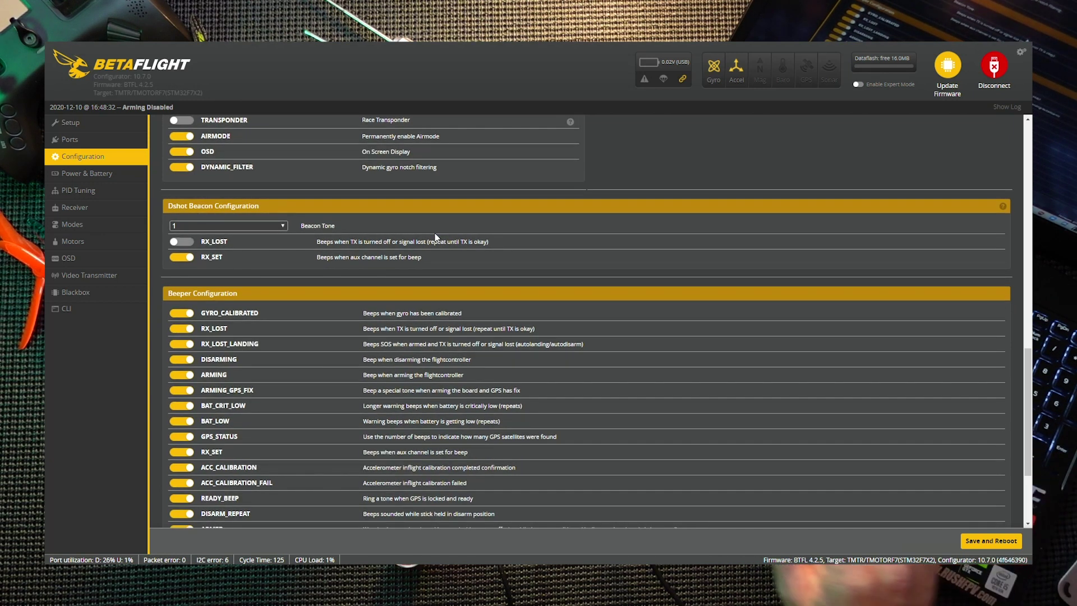
scroll(817, 364, down, 3)
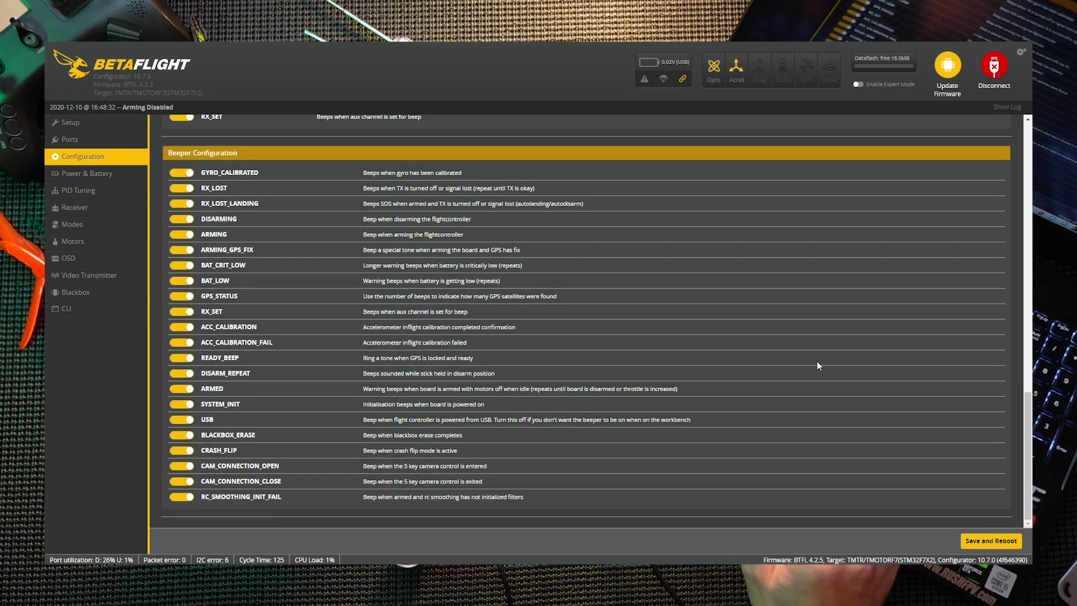
click(997, 540)
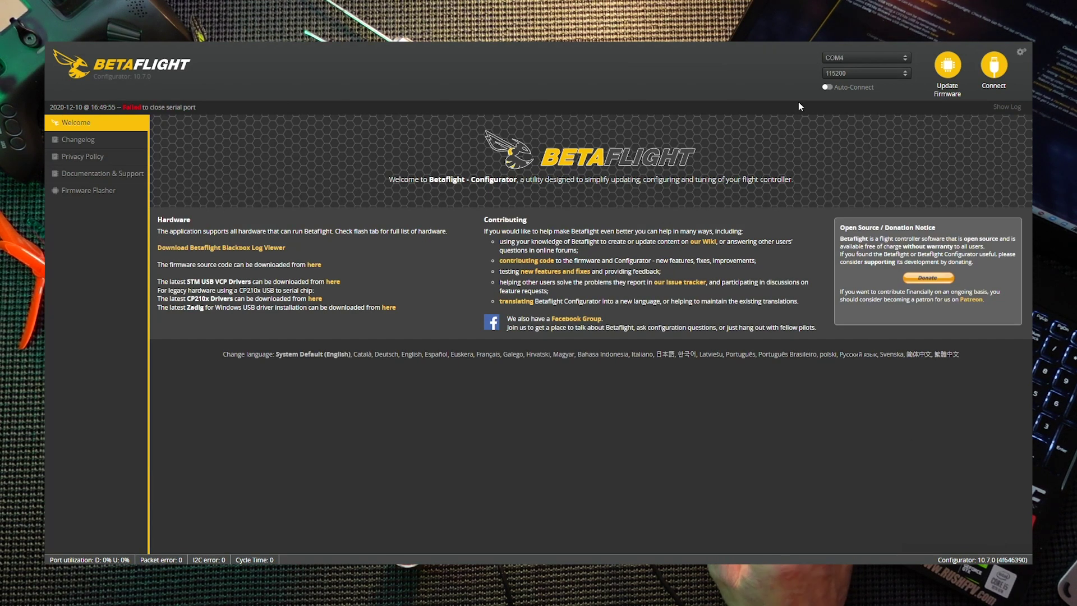
click(994, 66)
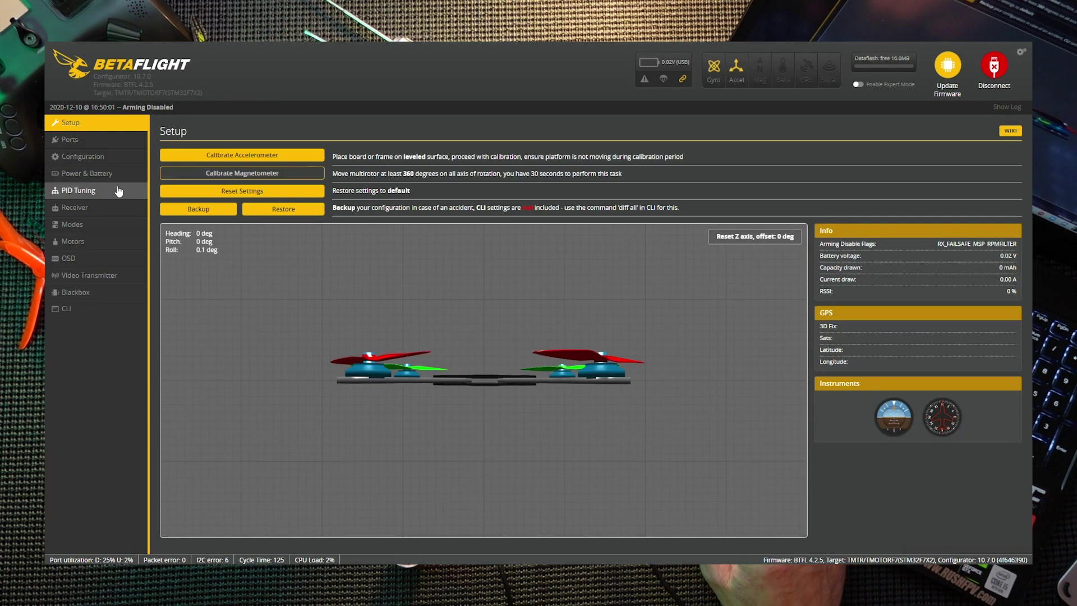
Check the receiver channels, and enable Configuration/MSP on UART2 and Serial Rx on UART5 in the serial port settings.
click(92, 207)
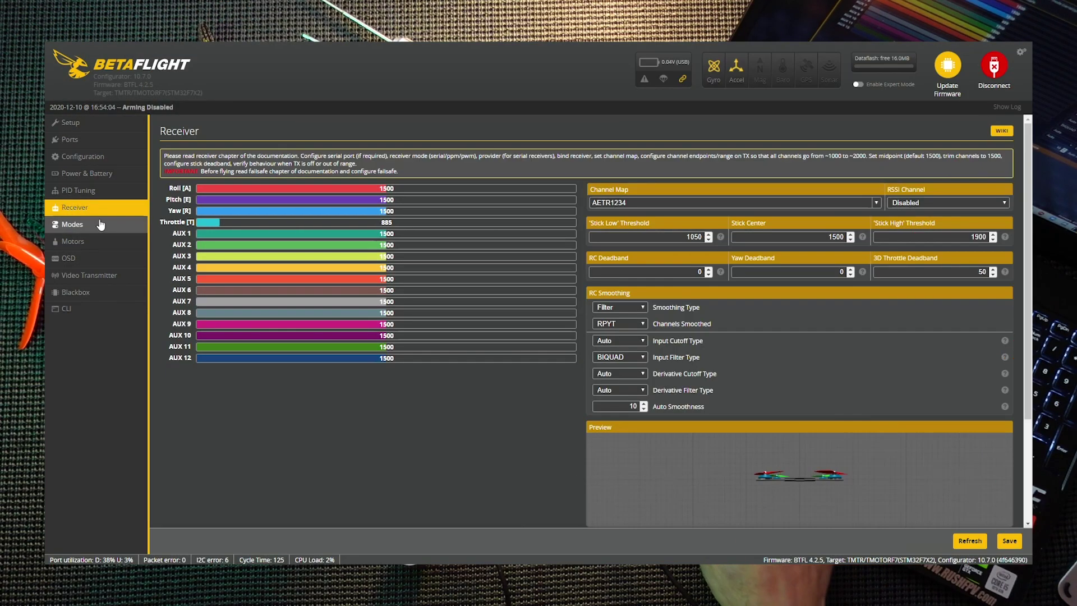
click(71, 140)
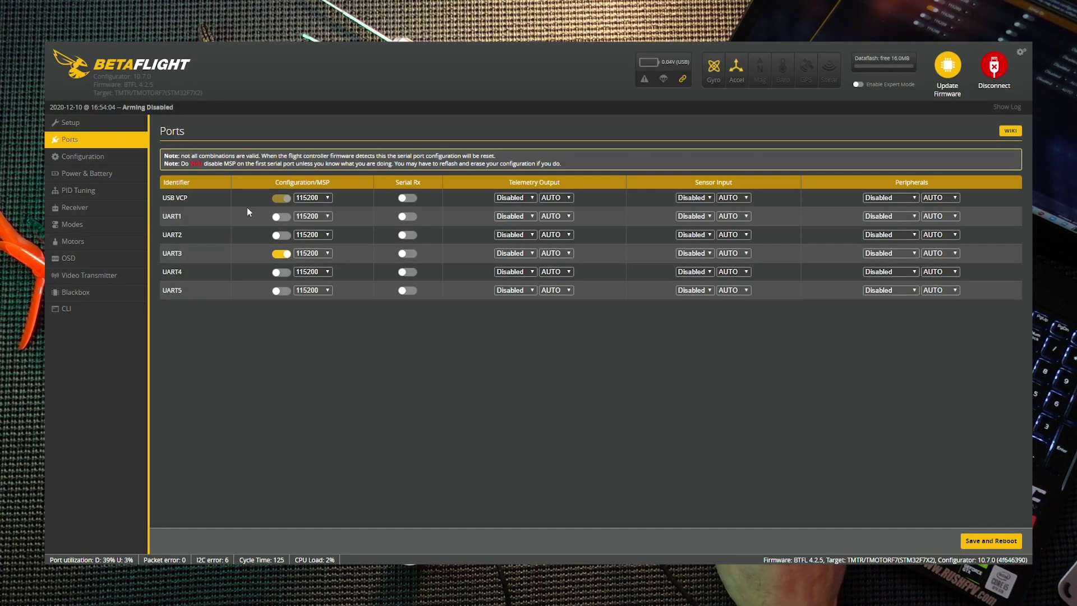
click(282, 235)
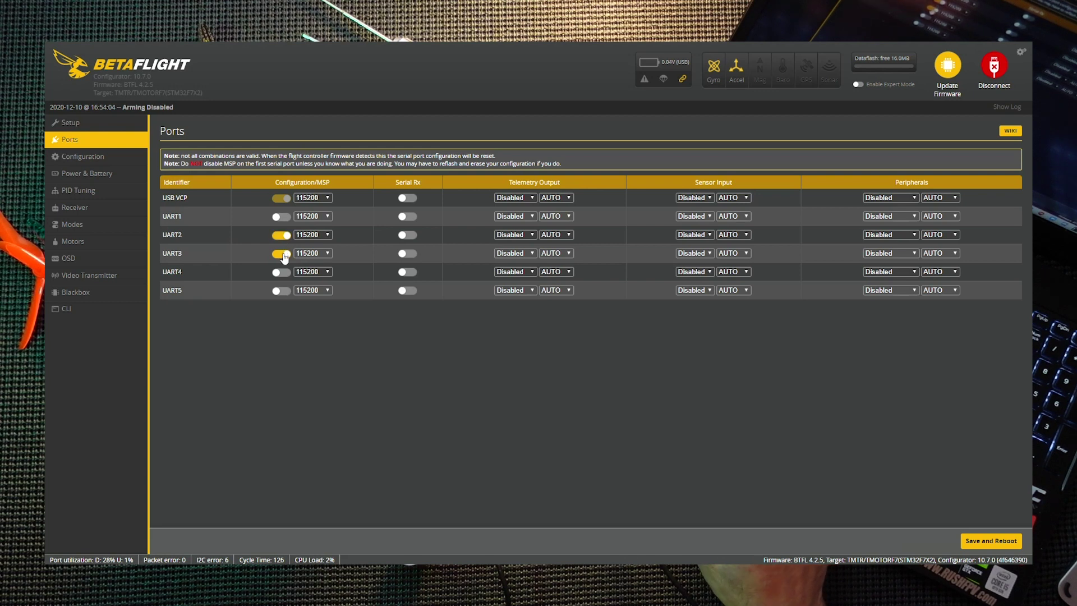
click(408, 291)
Save the port settings with a reboot, reconnect to the flight controller and check the receiver channels.
click(982, 540)
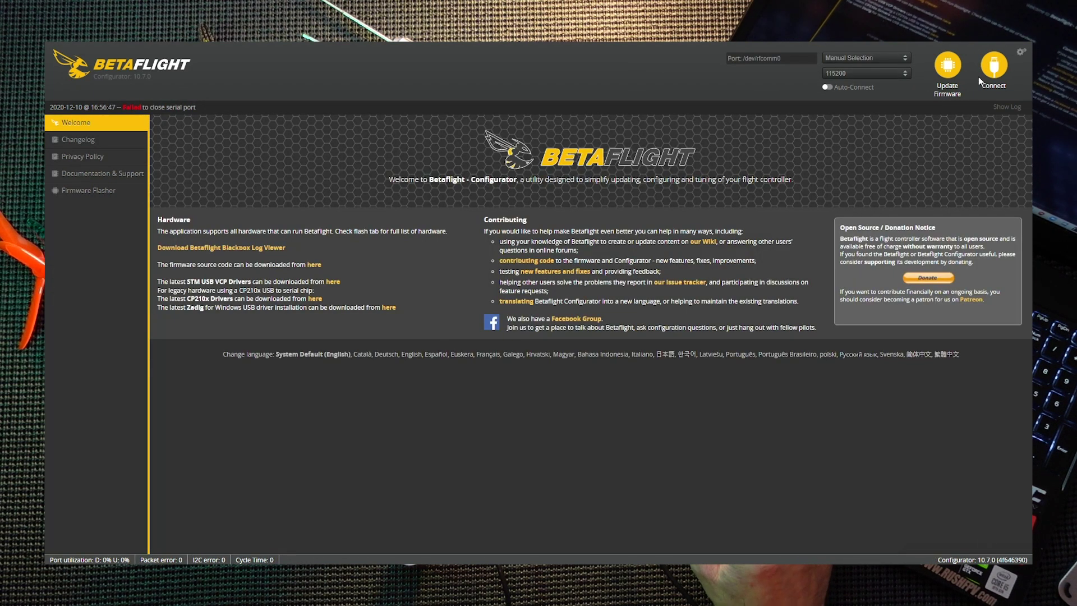
click(992, 80)
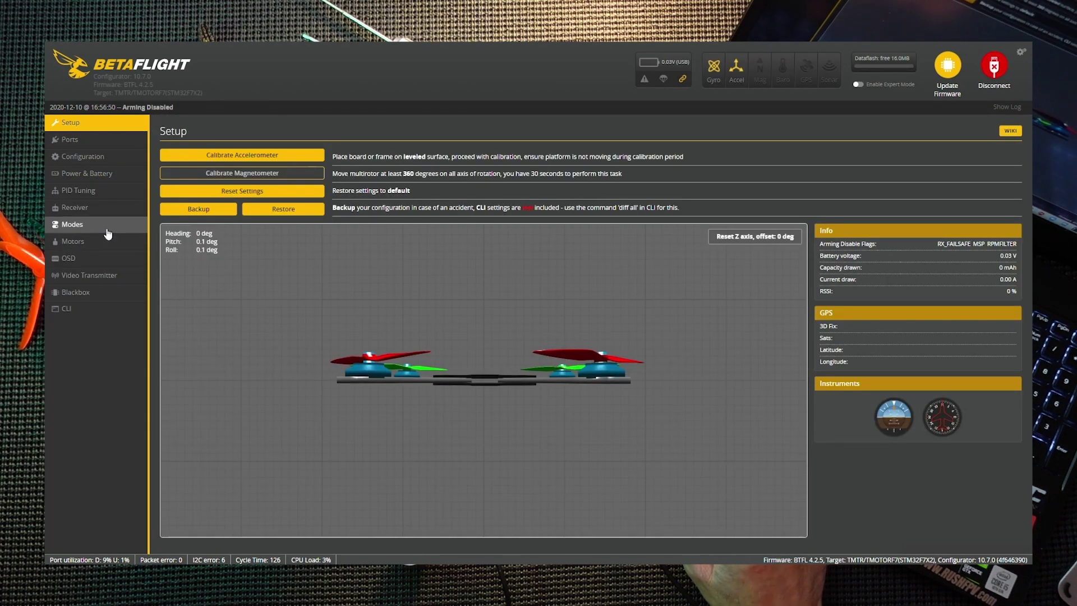
click(106, 207)
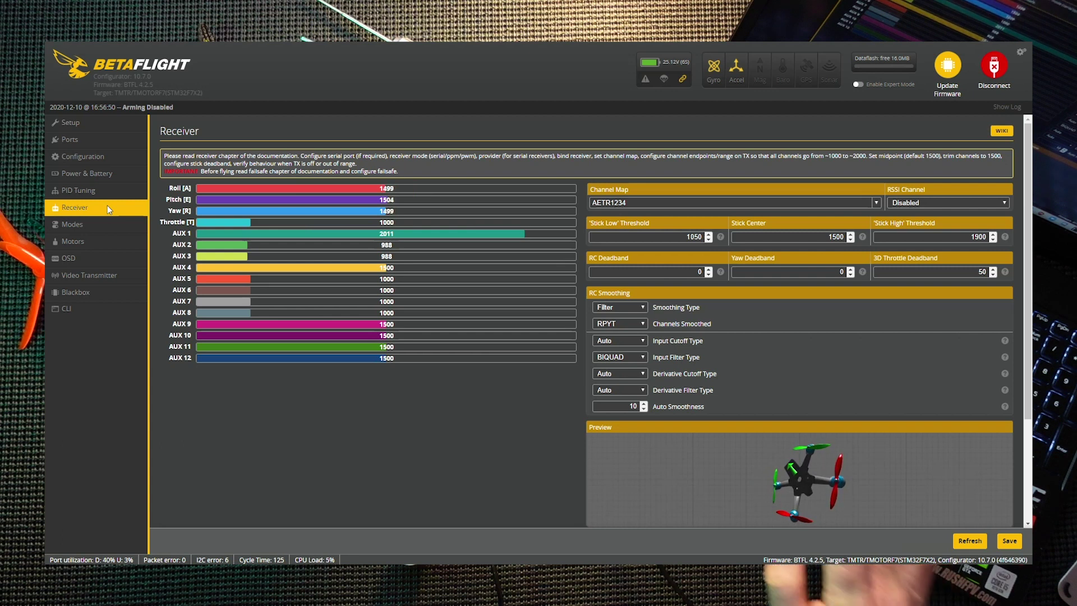
Set the RC Rate to 1.05 for roll, pitch and yaw in Rateprofile 1.
click(84, 191)
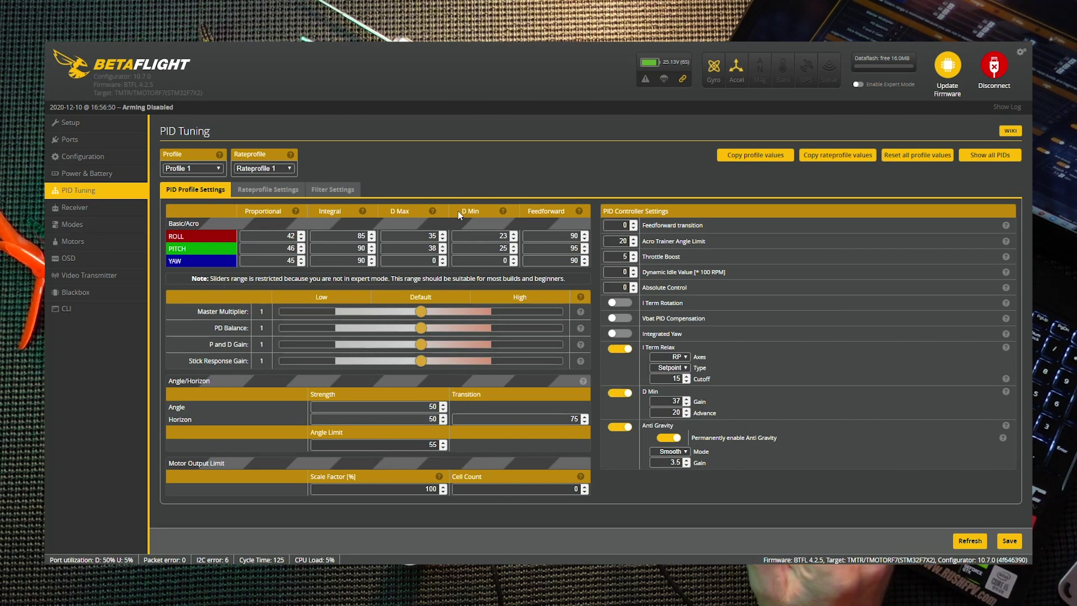
click(277, 193)
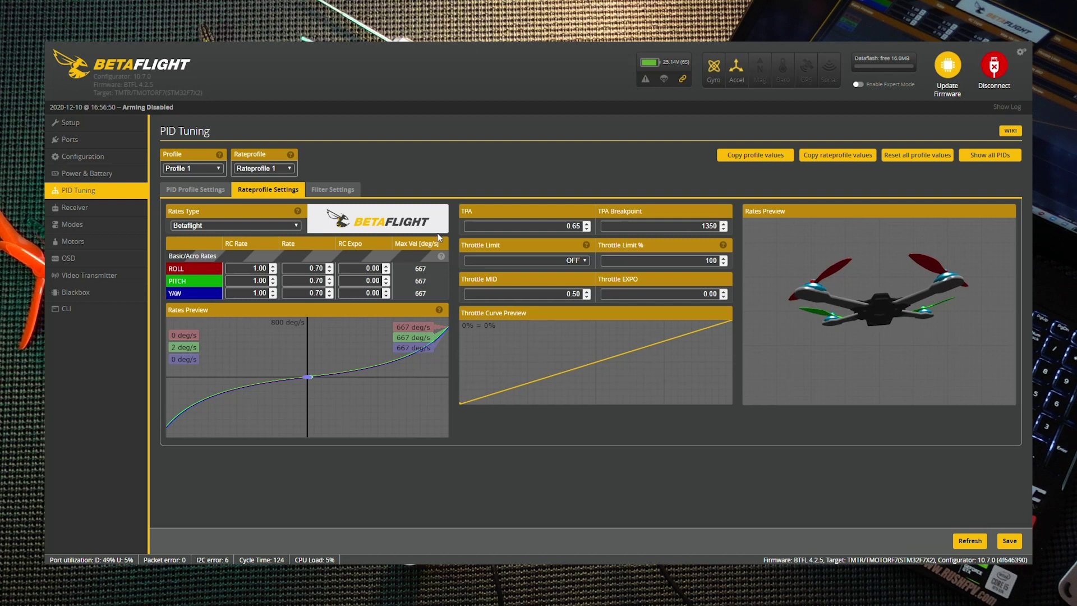
click(272, 267)
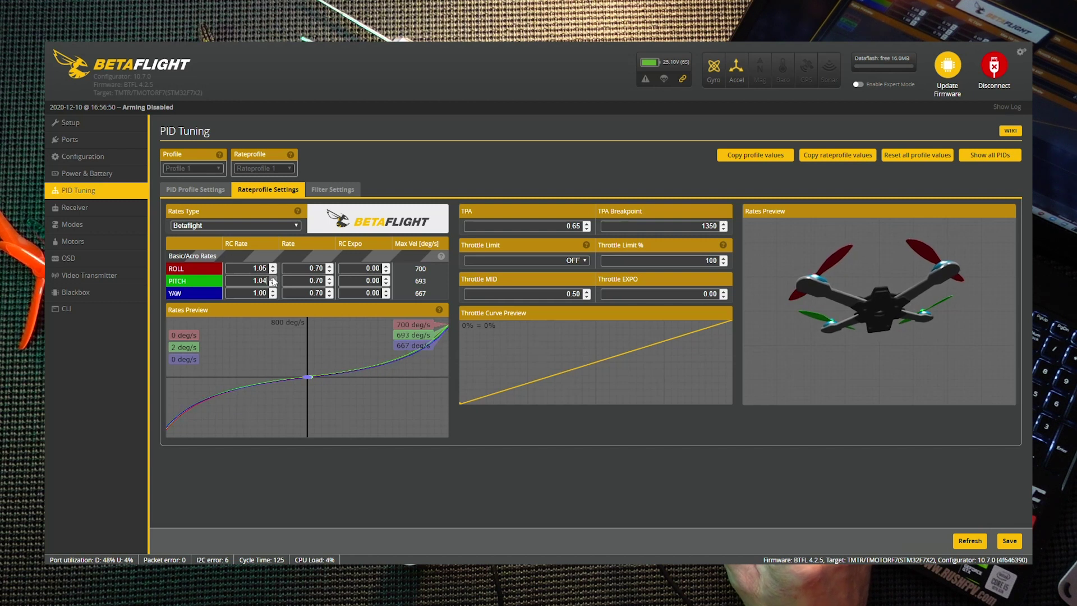
click(273, 291)
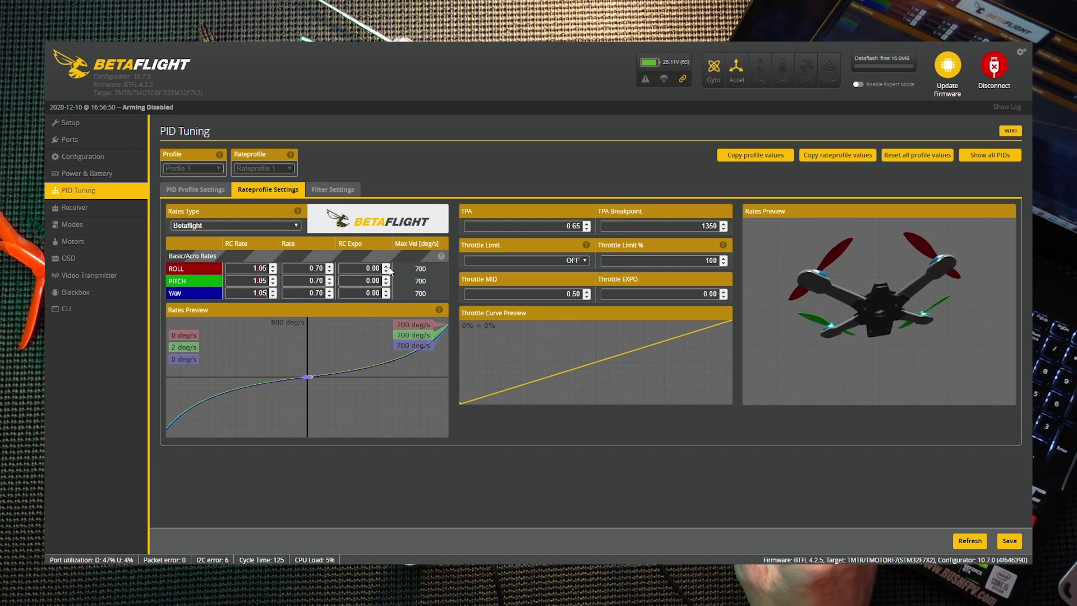
Set Rate to 0.72 and RC Expo to 0.01 for roll, pitch and yaw, set TPA to 0.55, and save the rateprofile.
click(329, 267)
click(330, 267)
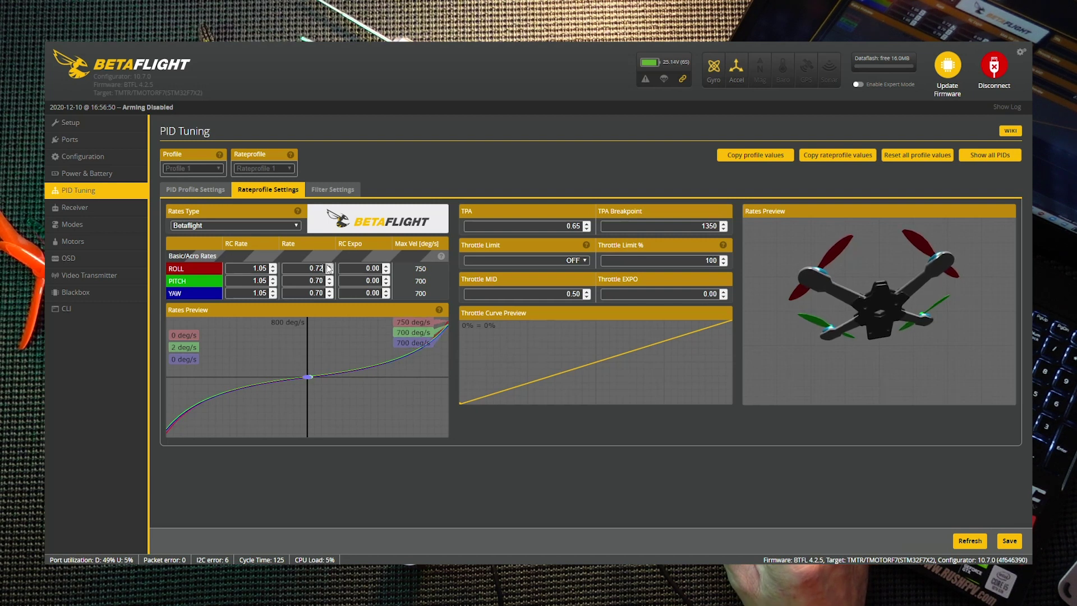
click(329, 279)
click(329, 278)
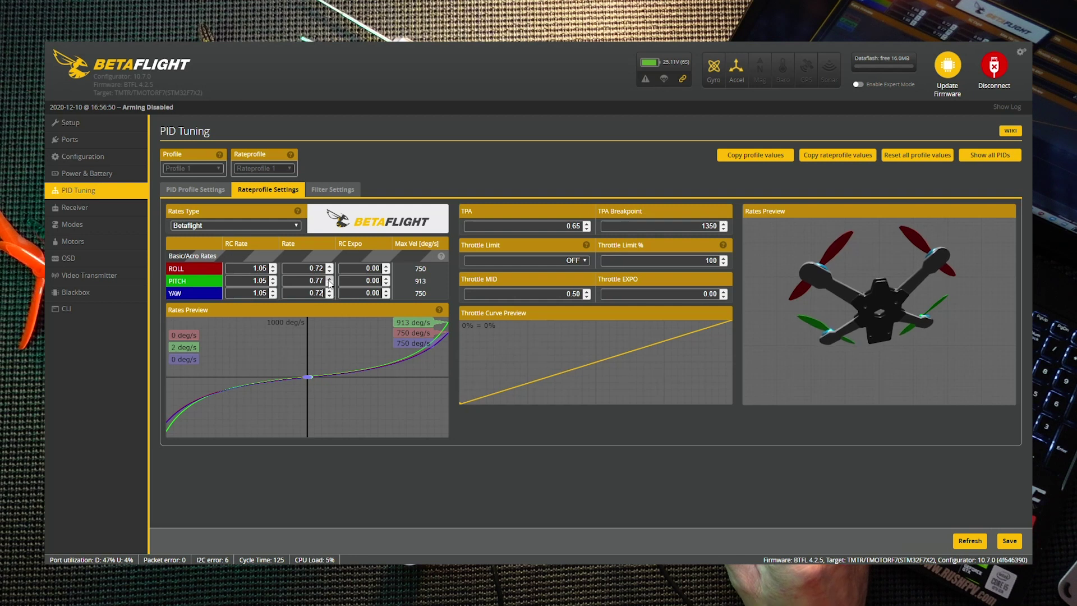
click(329, 284)
click(329, 283)
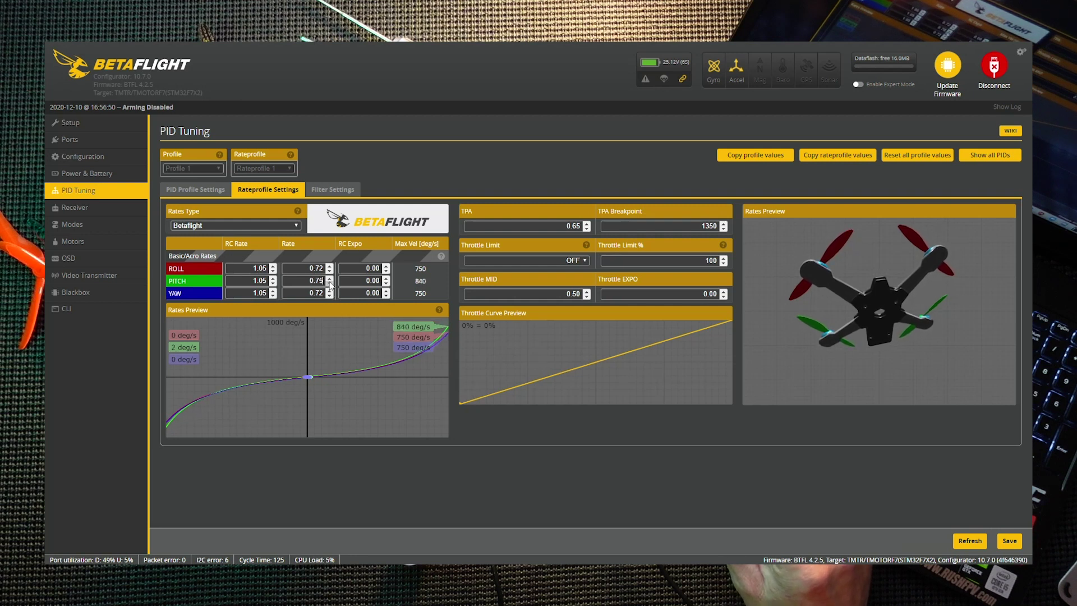
click(329, 283)
click(329, 283)
click(330, 283)
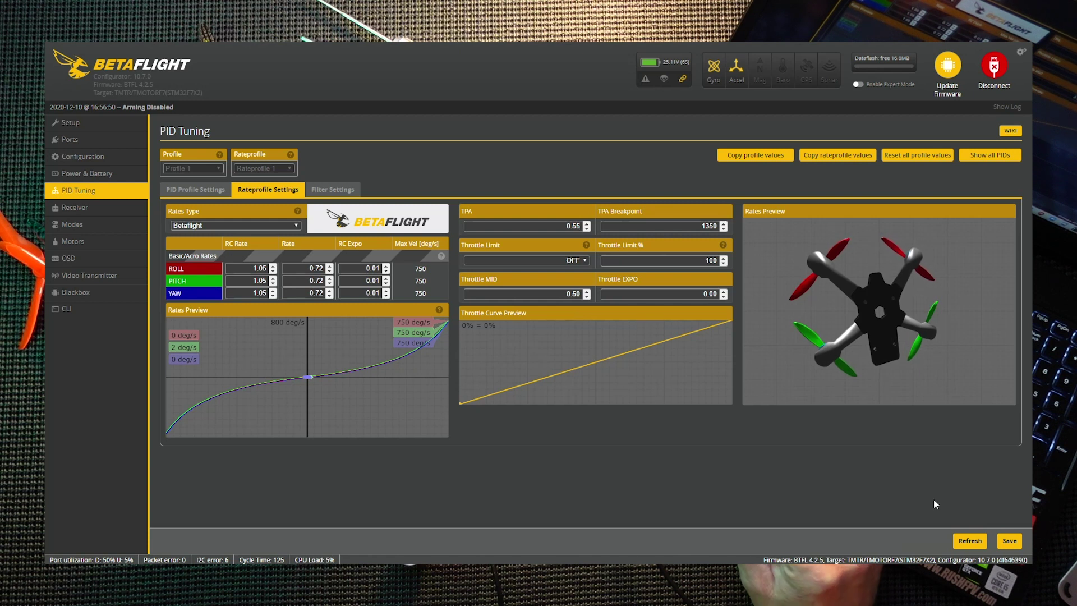
click(1009, 542)
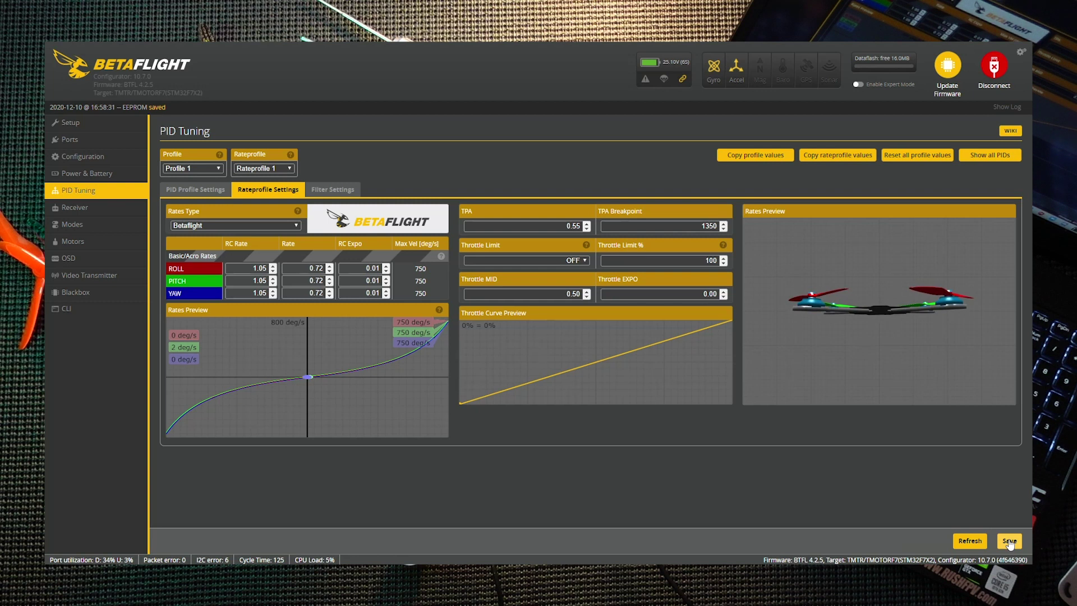
Set the Gyro Lowpass 1 Dynamic Min Cutoff Frequency to 260 Hz and the Max Cutoff Frequency to 650 Hz.
click(335, 191)
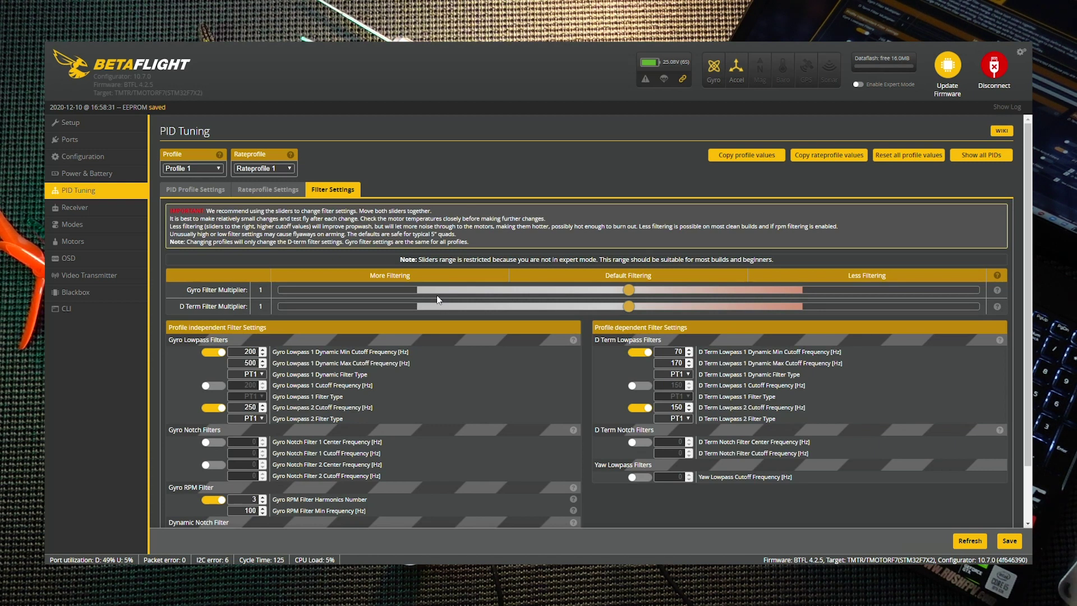
scroll(400, 311, down, 2)
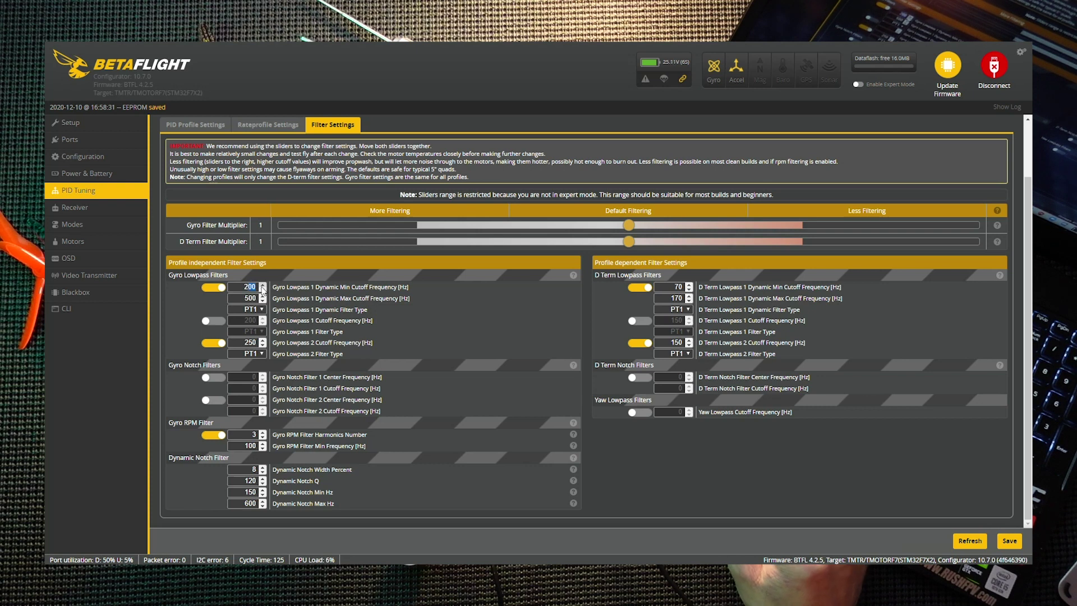
text(260)
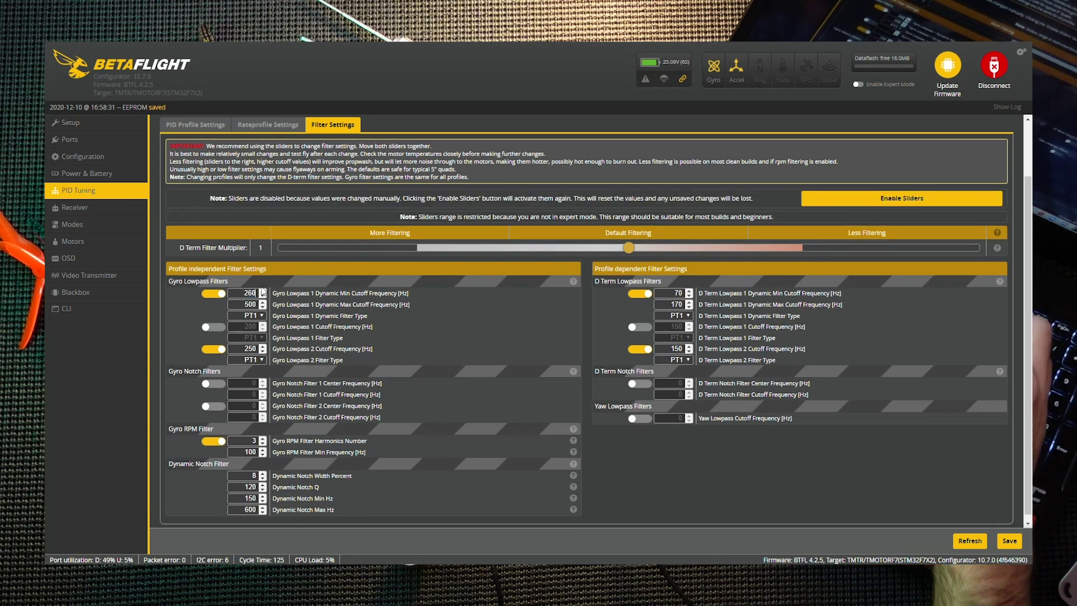
text(650)
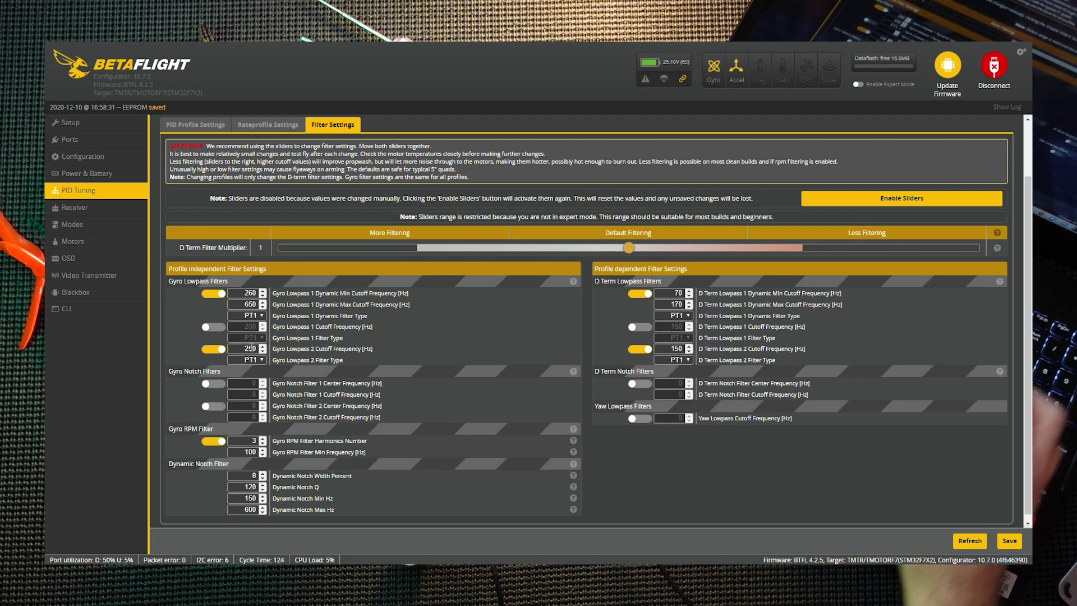
Set the Gyro Lowpass 2 Cutoff Frequency to 325 Hz.
click(252, 348)
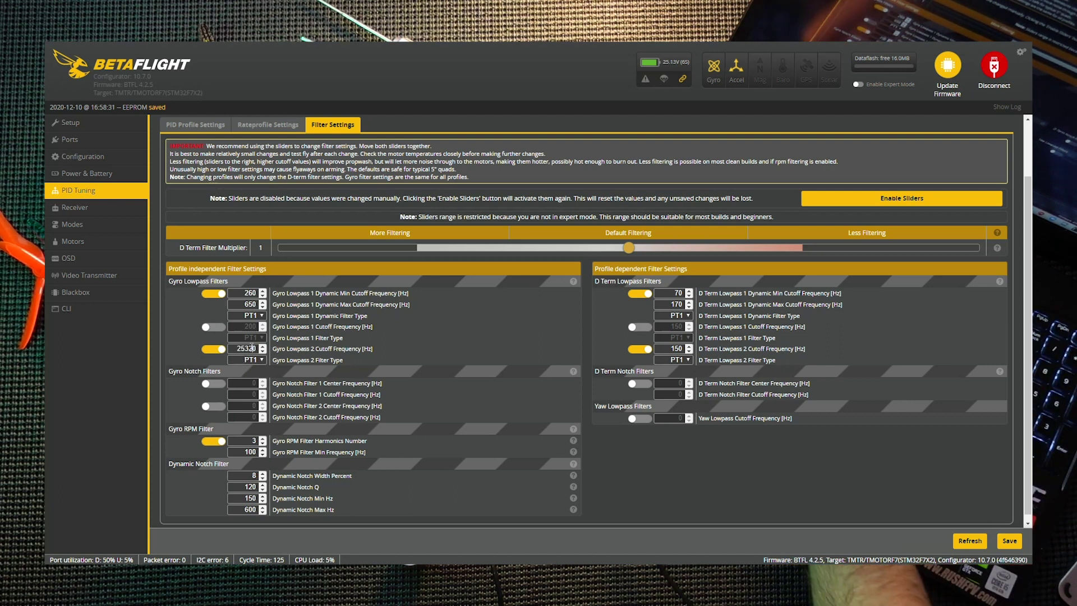
text(325)
key(BackSpace)
key(BackSpace)
key(BackSpace)
key(BackSpace)
key(BackSpace)
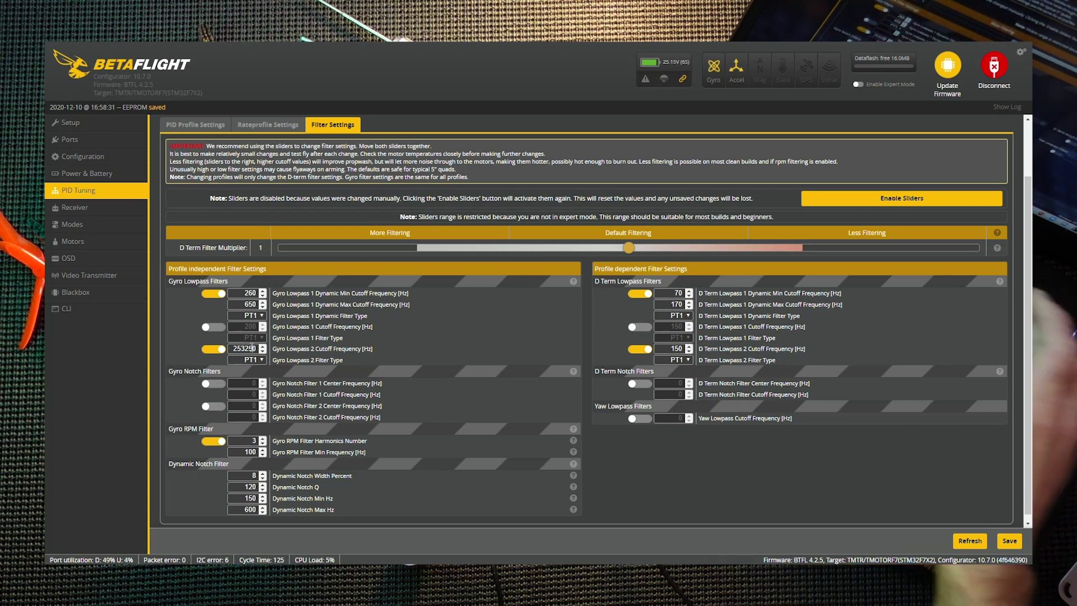
text(35)
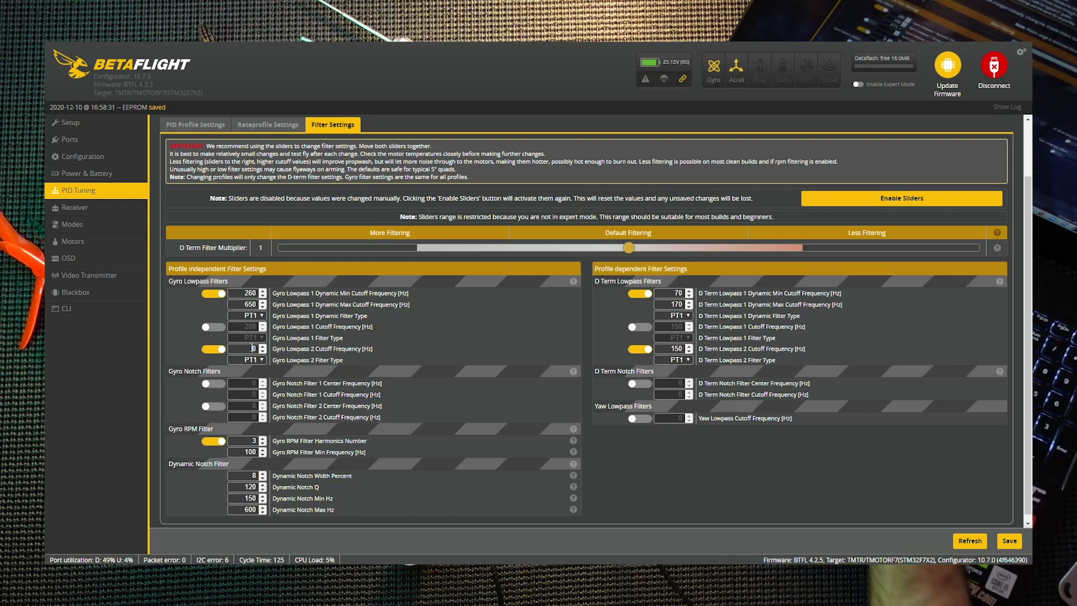
key(Delete)
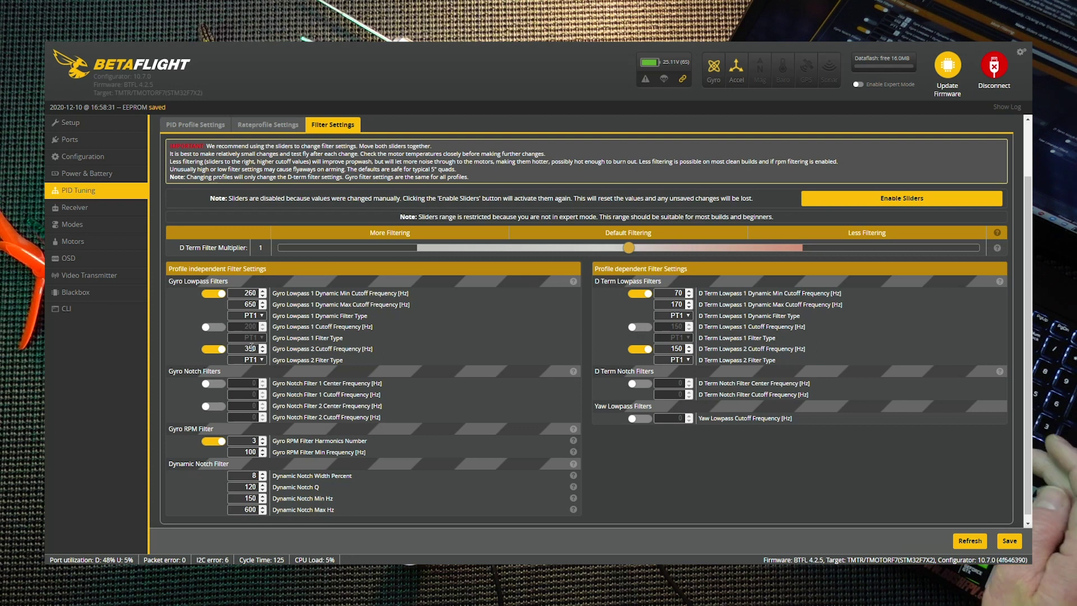
key(BackSpace)
text(25)
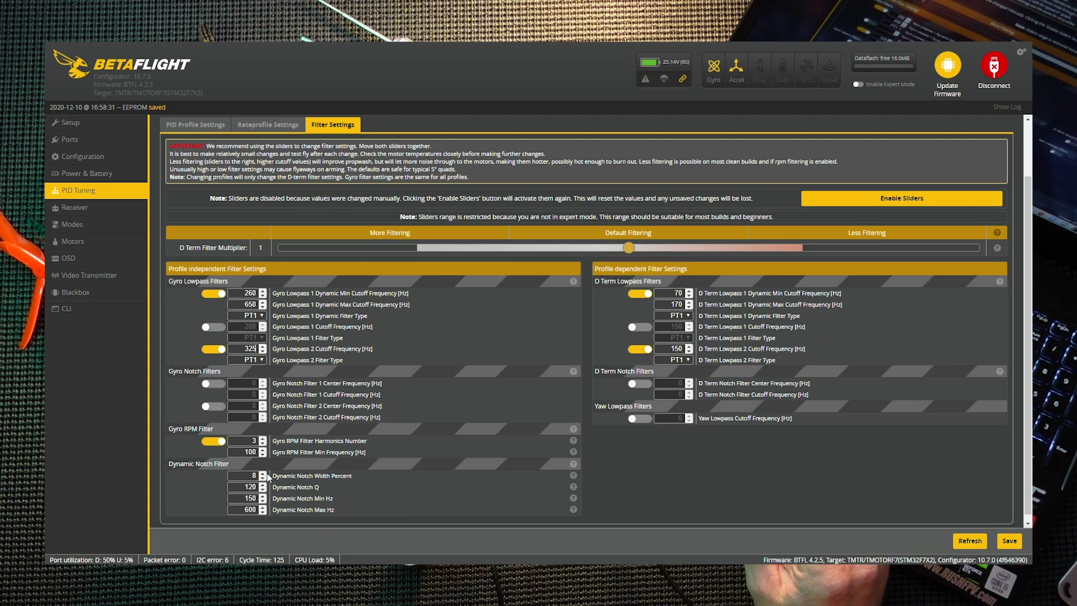
Set the Dynamic Notch Q to 250, Dynamic Notch Min Hz to 70 and Dynamic Notch Max Hz to 350.
click(248, 487)
key(BackSpace)
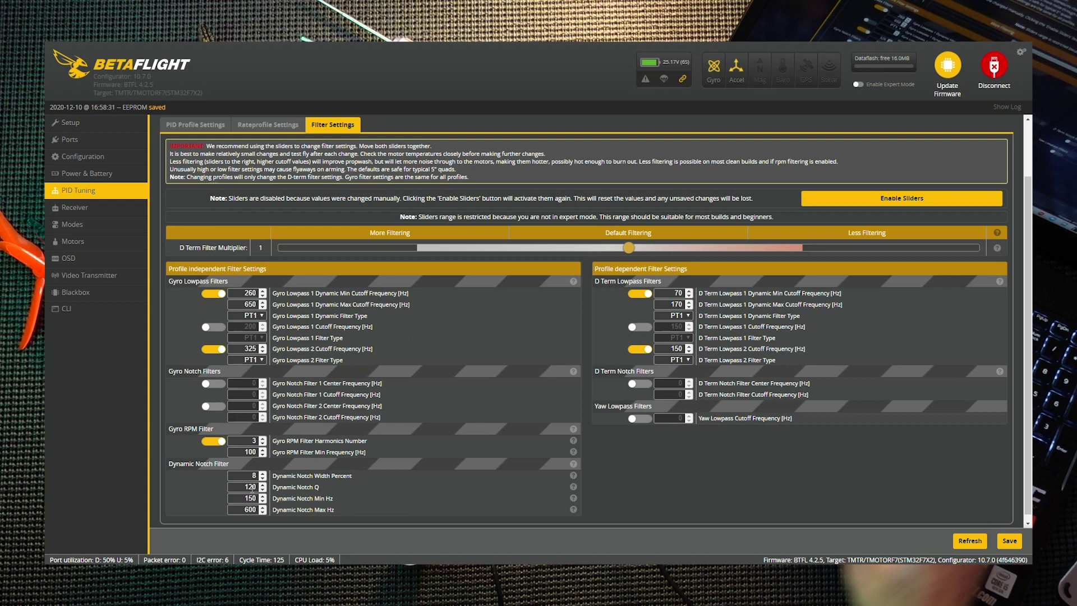
text(5)
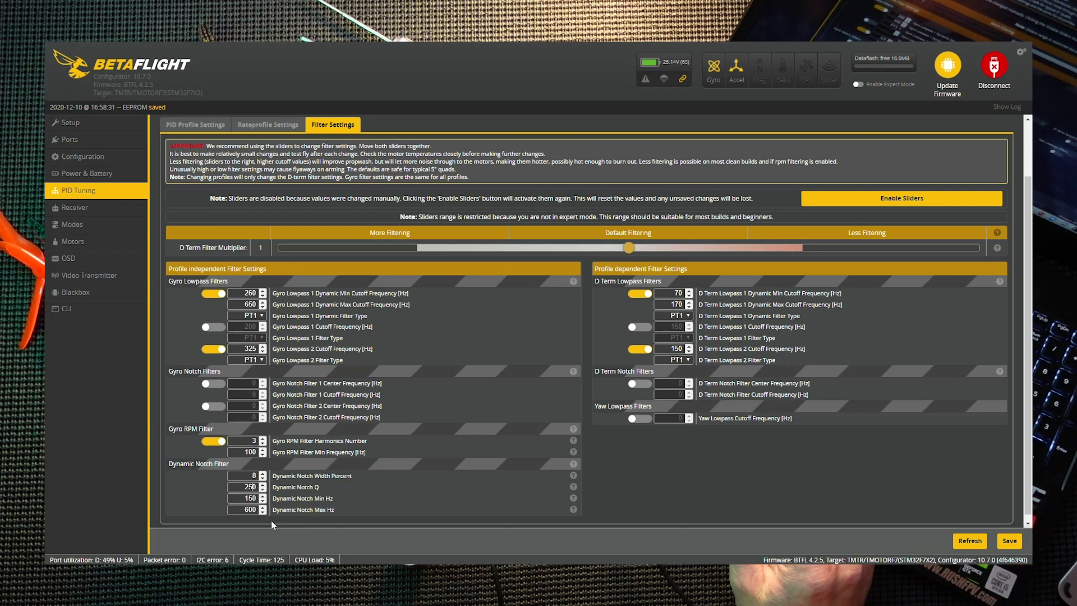
double_click(253, 498)
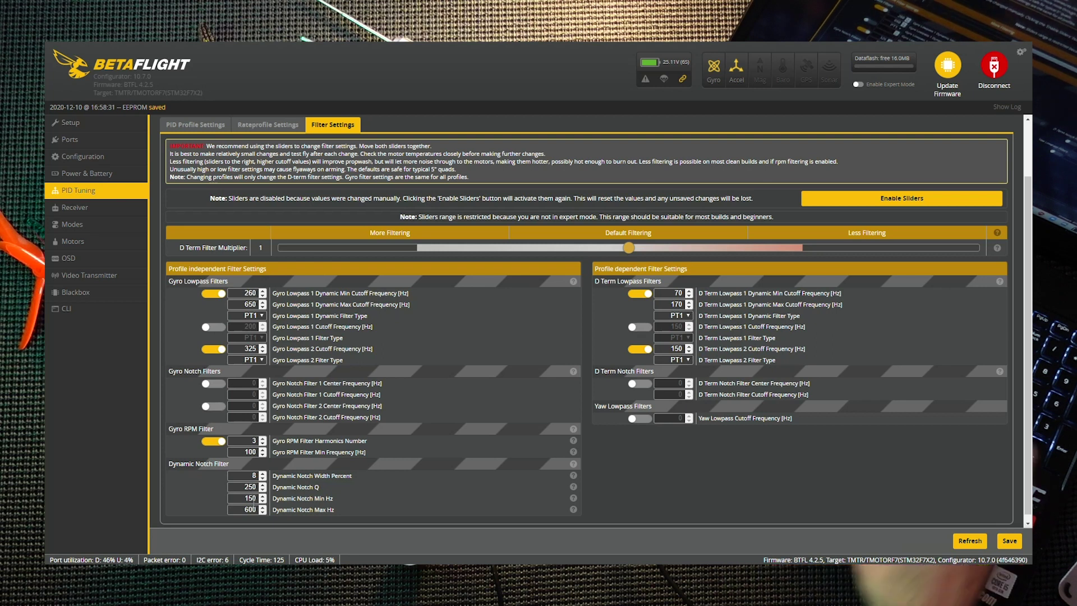
text(70)
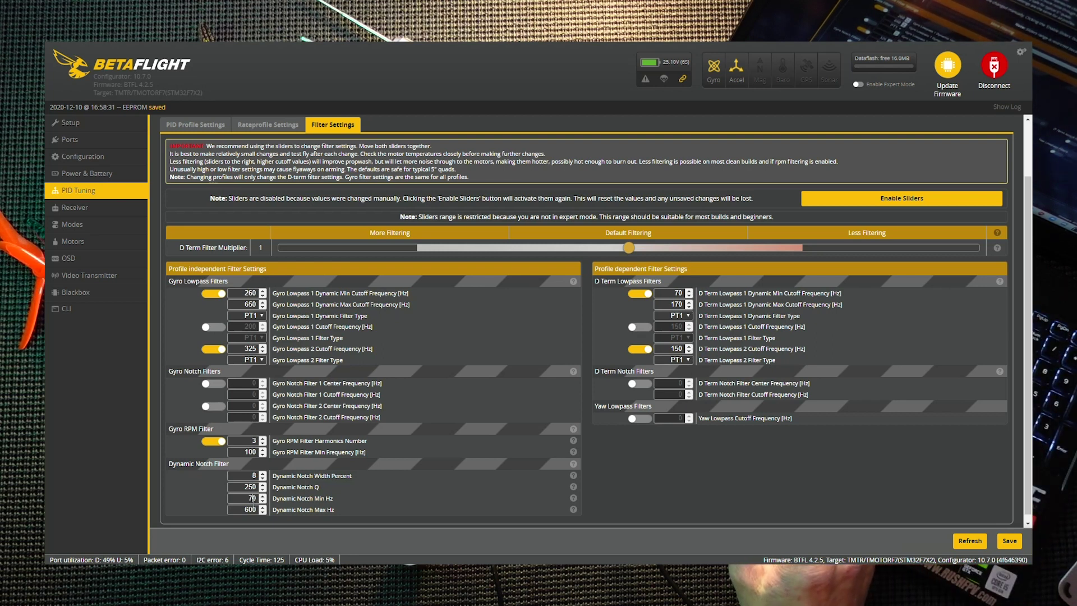
key(Tab)
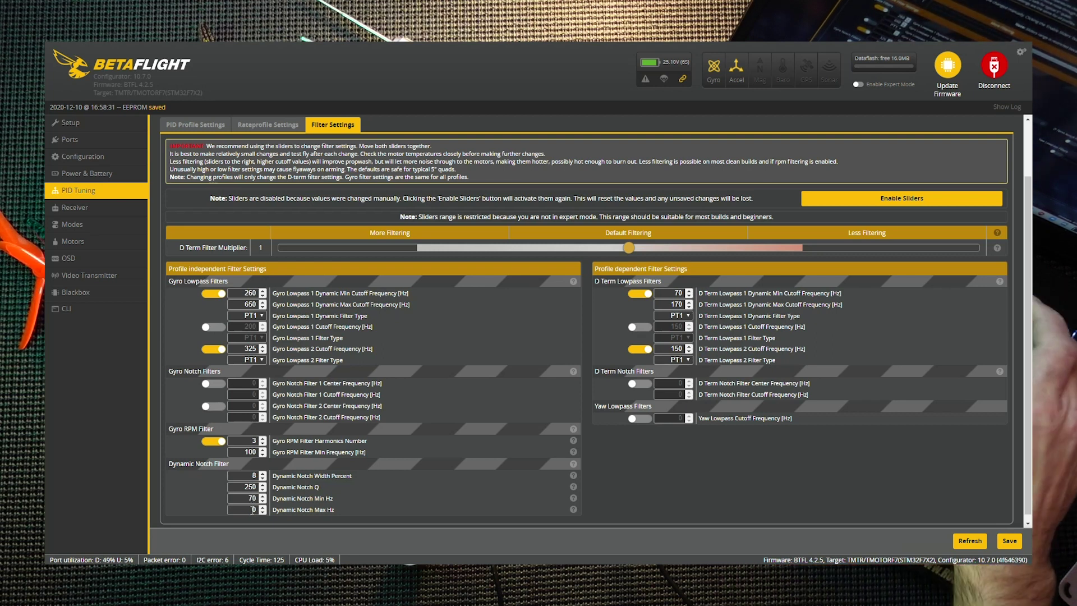
text(350)
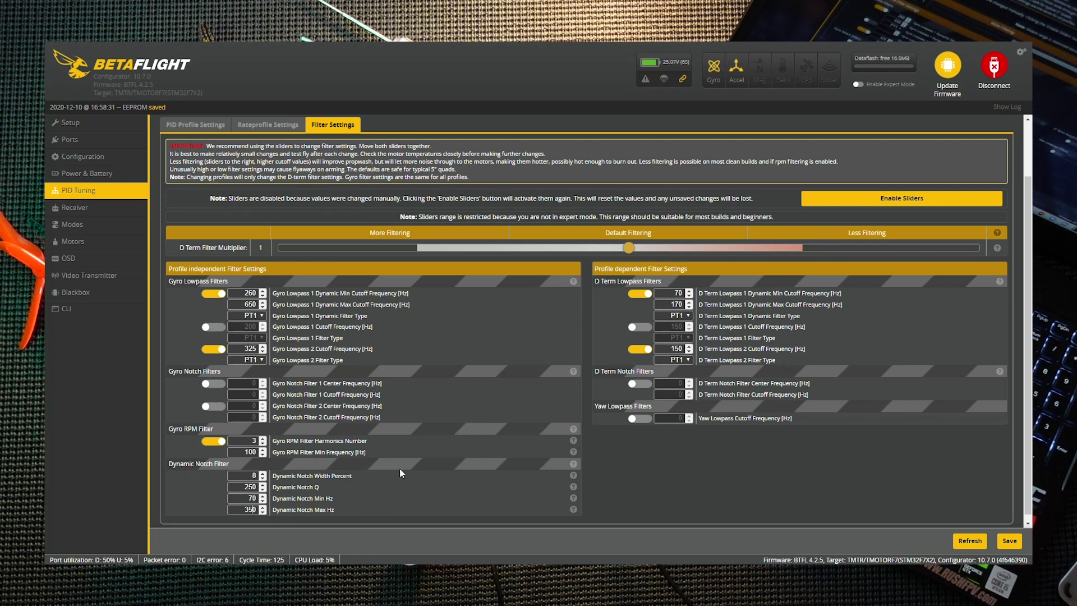
Set the D Term Lowpass 1 Dynamic Min Cutoff Frequency to 91 Hz and the Max Cutoff Frequency to 221 Hz.
double_click(683, 291)
key(BackSpace)
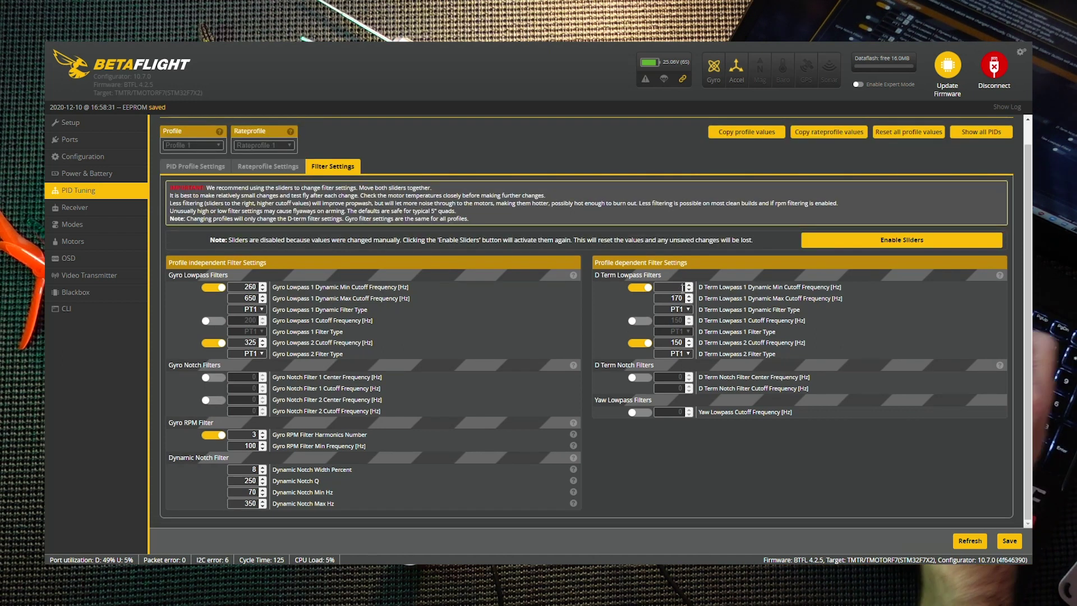
text(91)
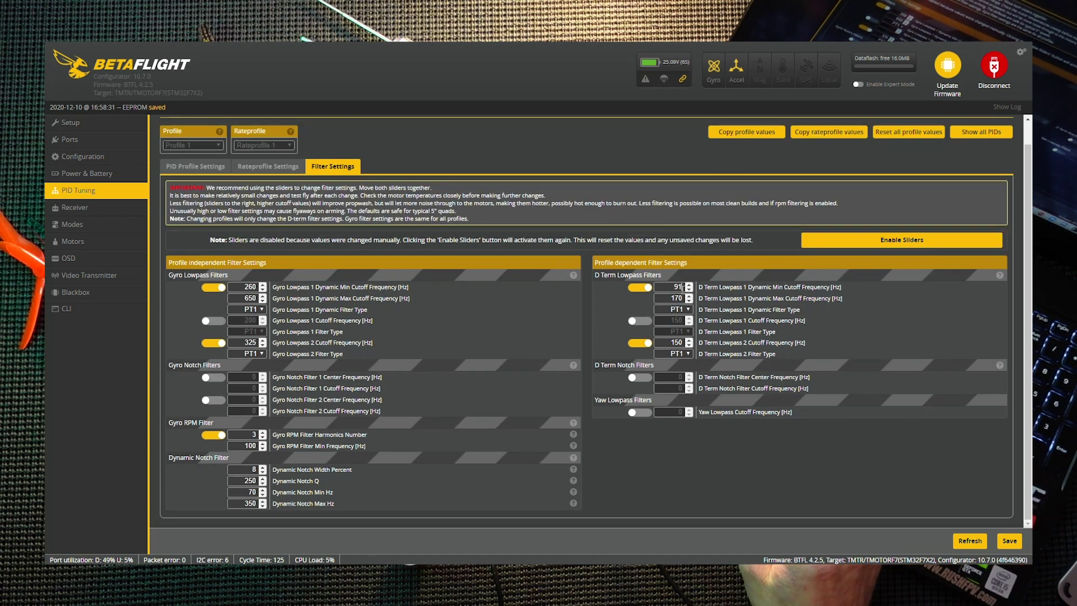
double_click(676, 297)
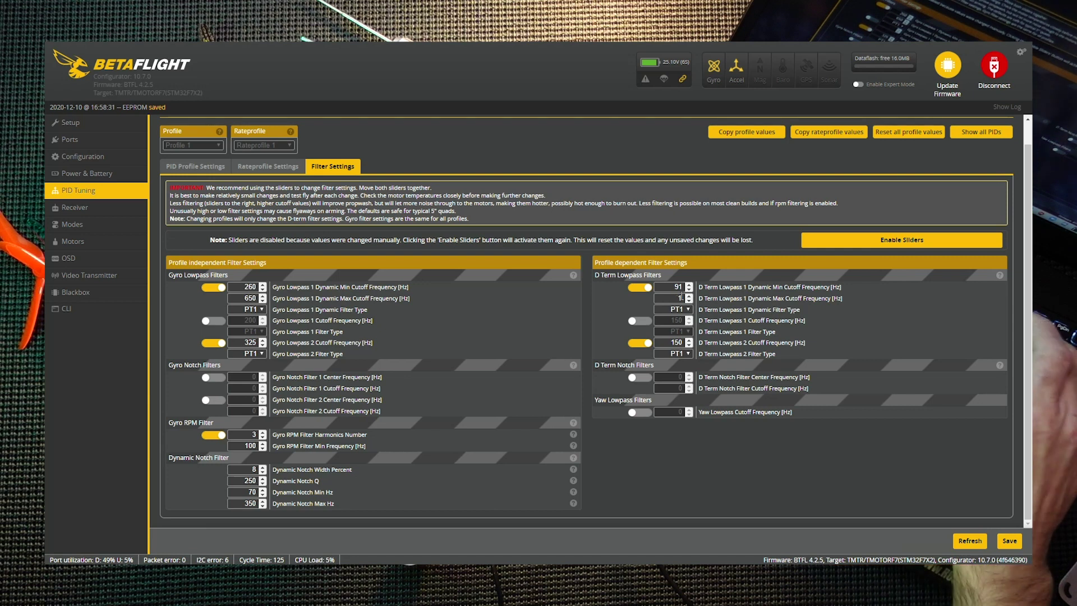
text(221)
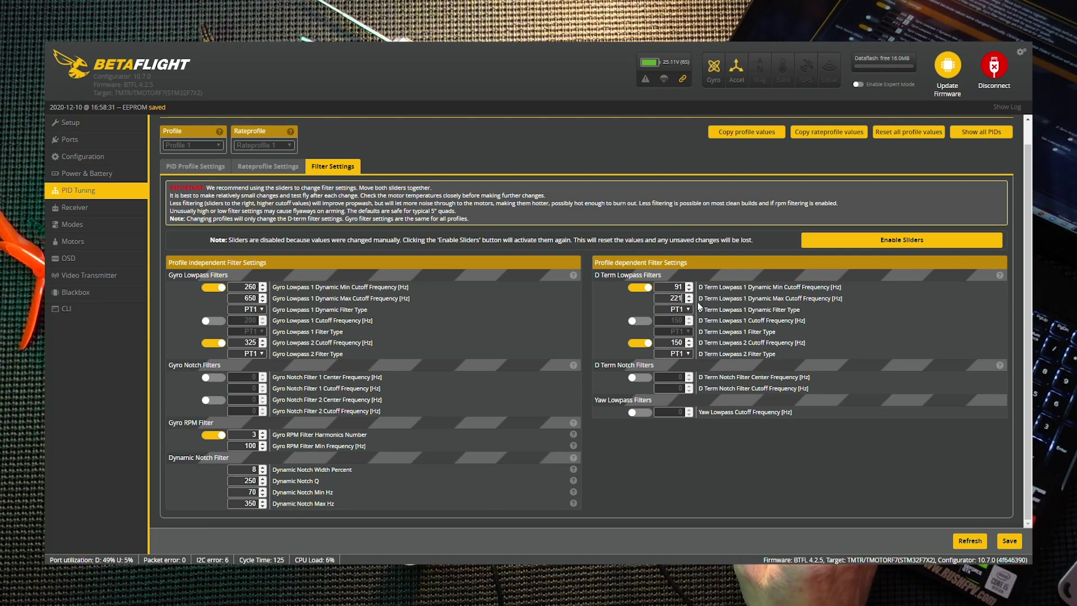
Set the D Term Lowpass 2 Cutoff Frequency to 195 Hz and save the filter settings.
click(680, 342)
key(BackSpace)
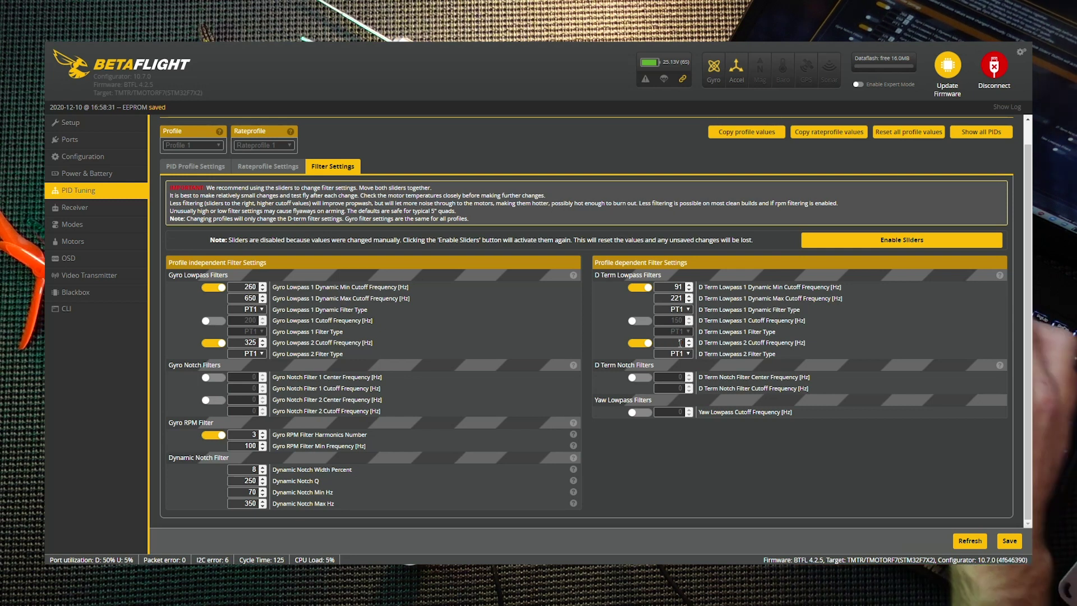
key(BackSpace)
text(95)
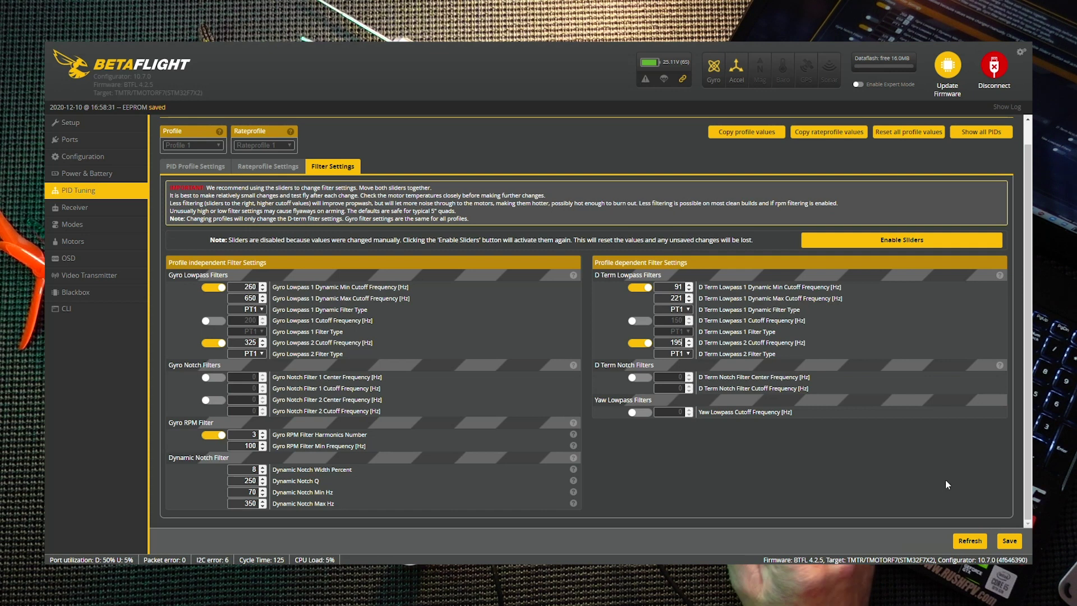
click(1010, 540)
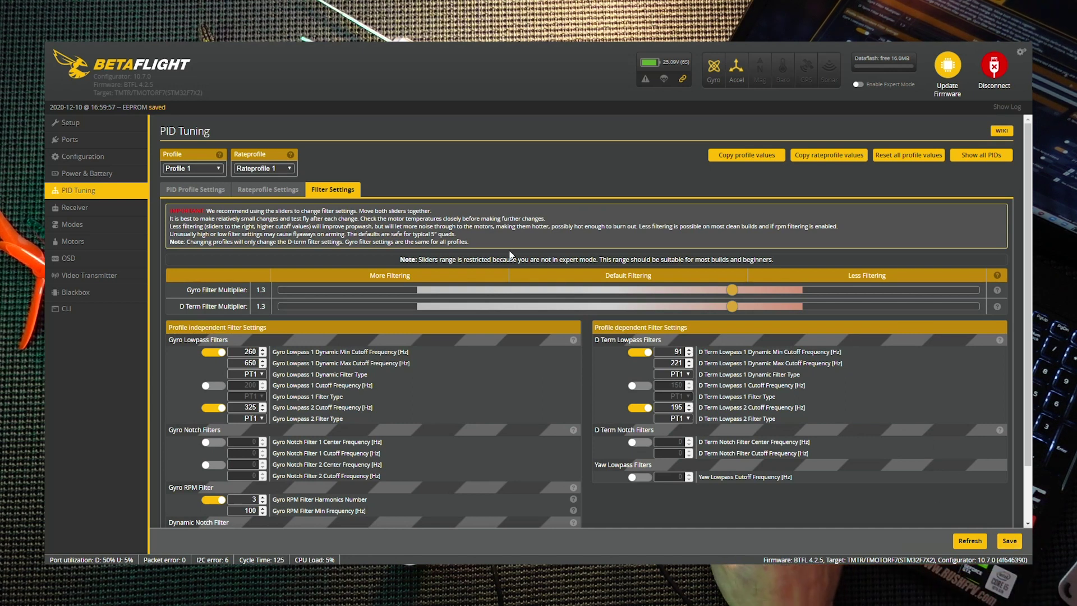
View the Motors page briefly and open the Modes configuration.
click(106, 239)
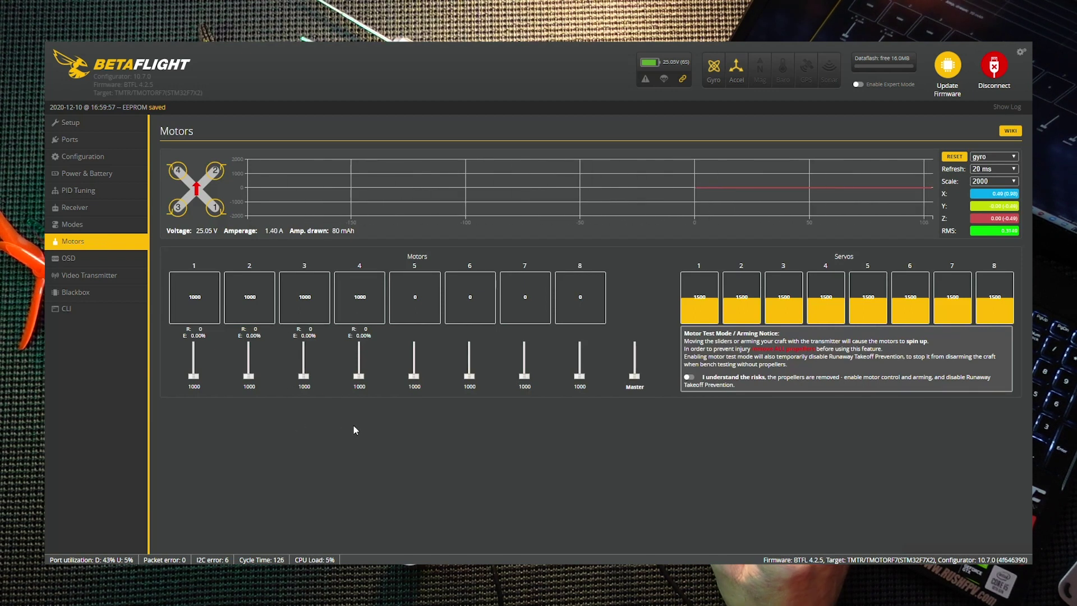
click(74, 226)
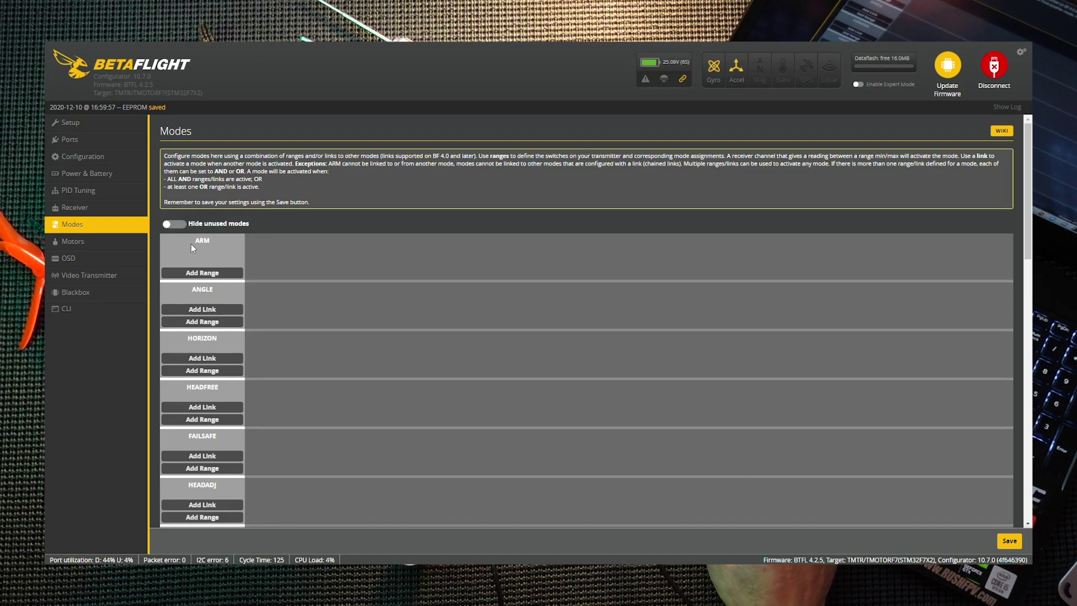
click(199, 274)
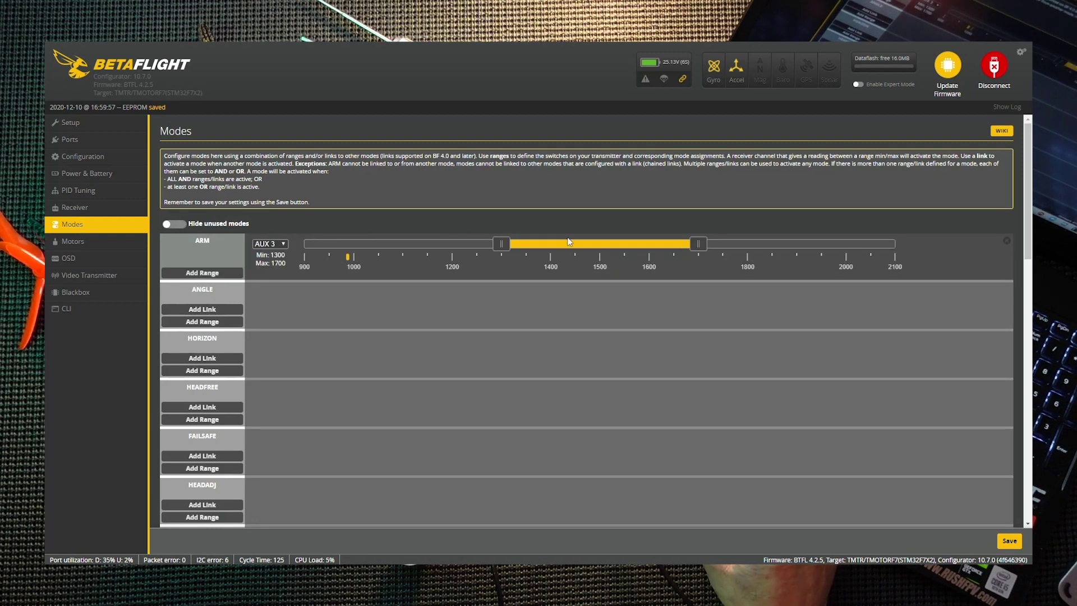
drag(578, 245, 789, 248)
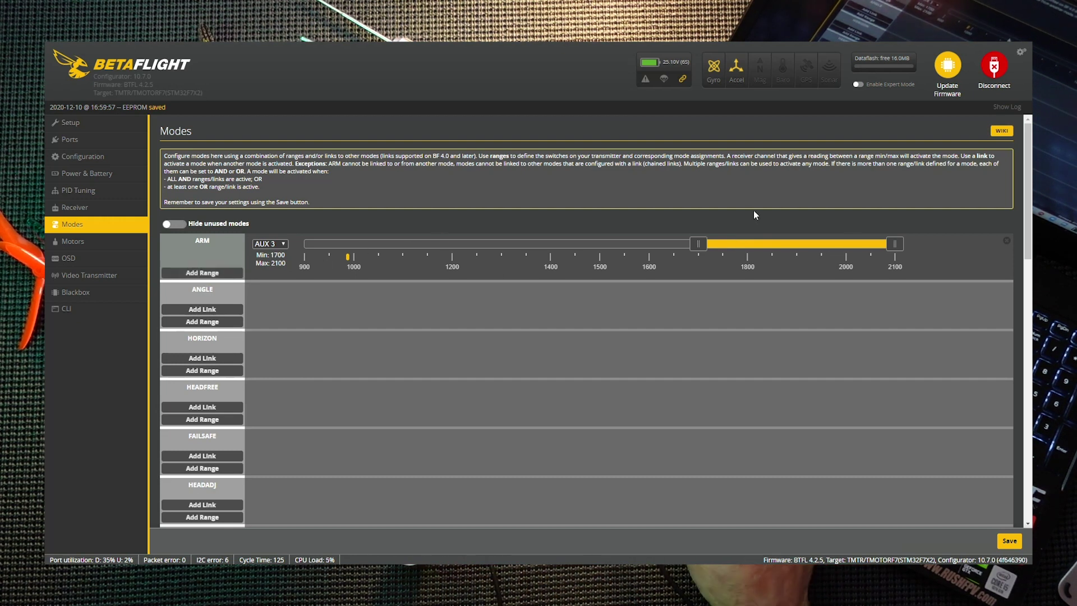
click(1008, 242)
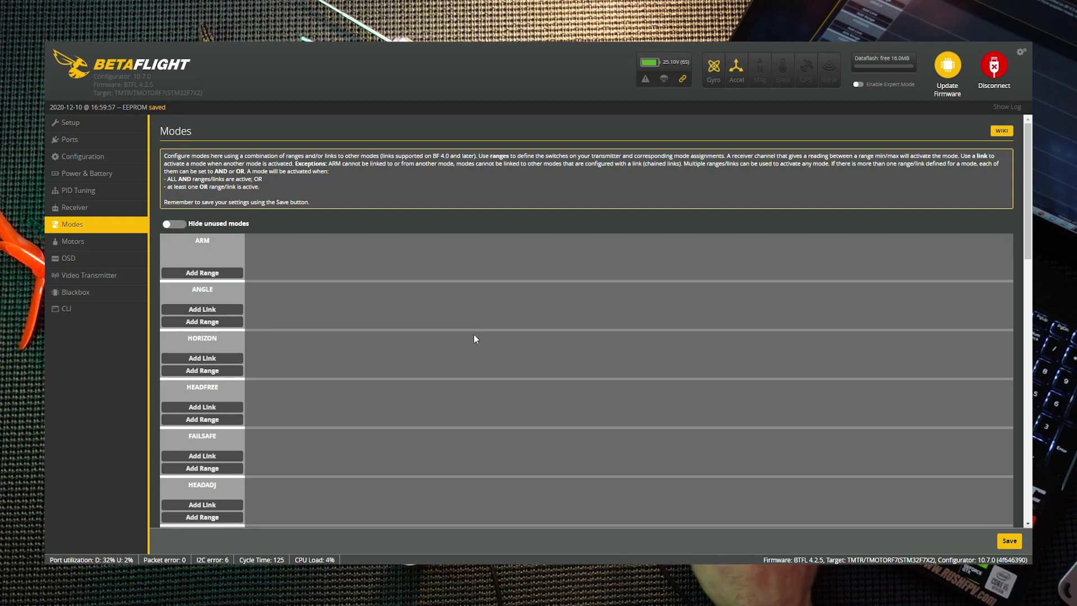
Add an ARM range on AUX 1 covering 900 to 1125.
click(209, 273)
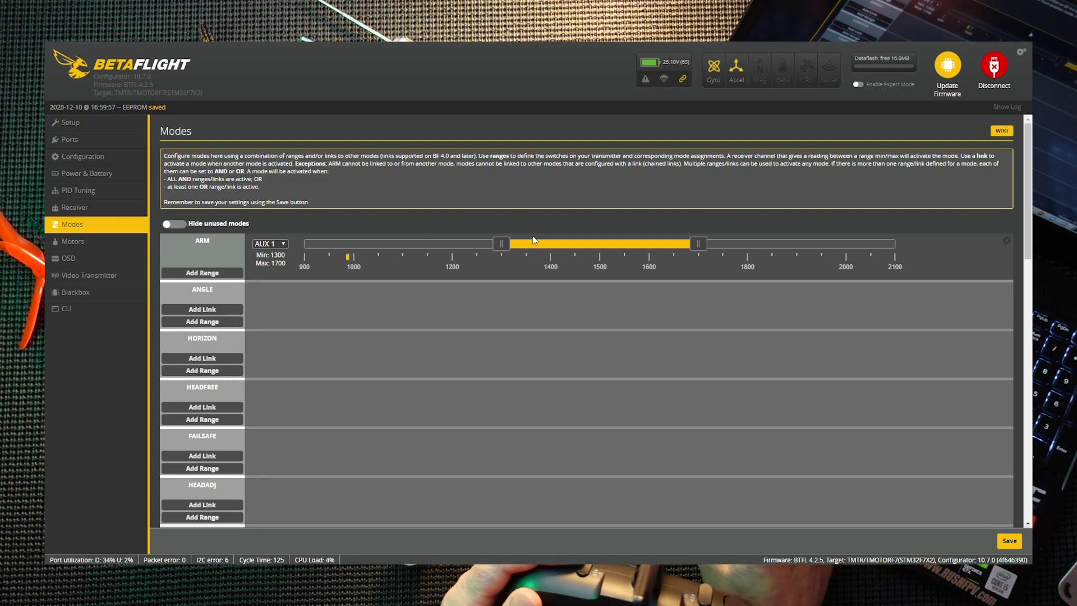
drag(548, 245, 305, 259)
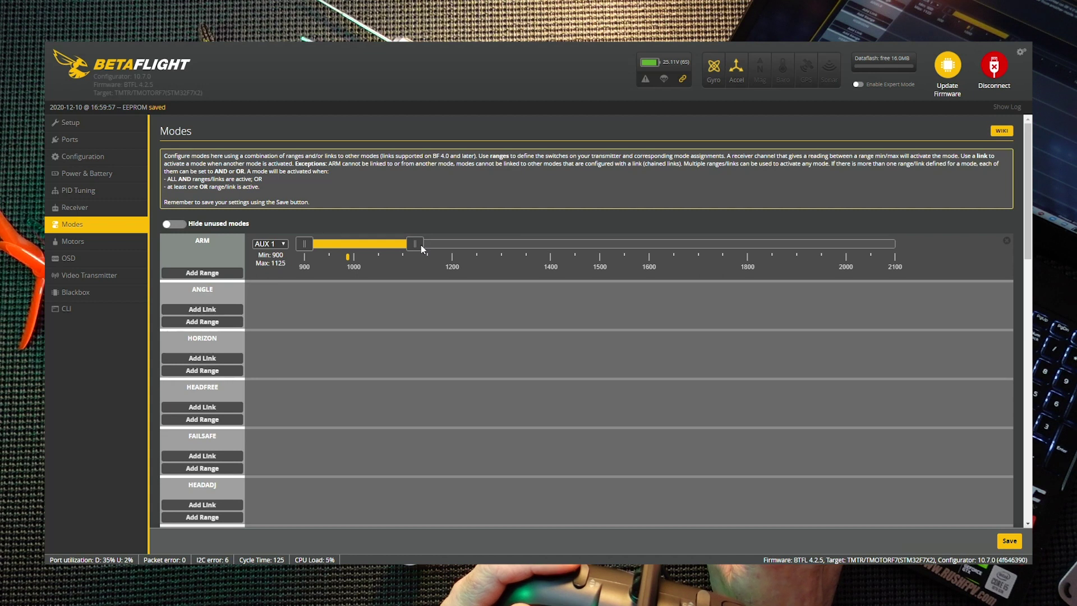
Add a BEEPER range on AUX 2 covering 1800 to 2100.
scroll(373, 323, down, 2)
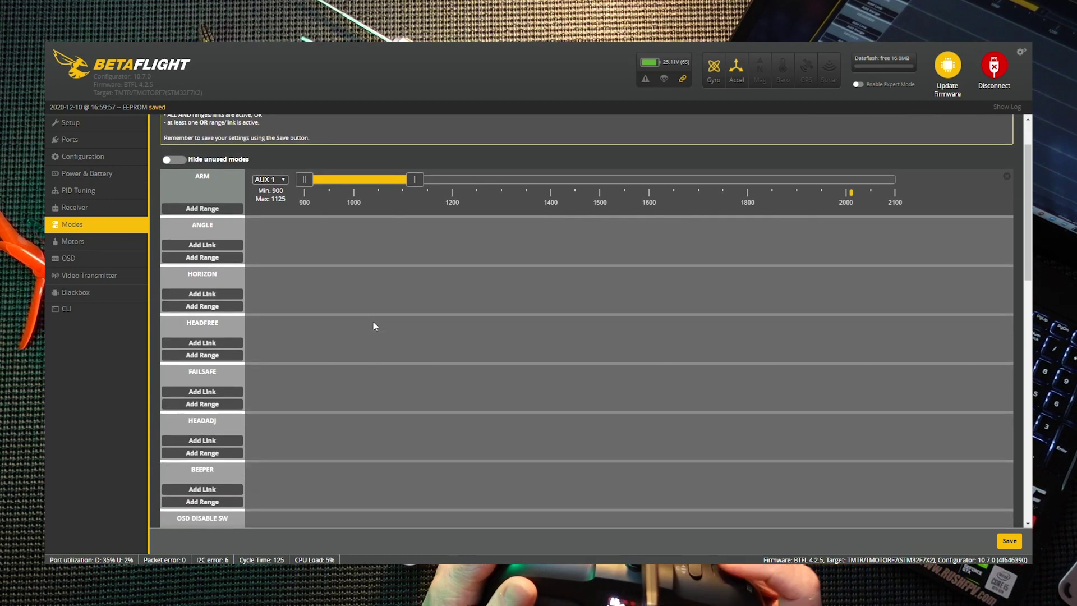
scroll(376, 301, down, 2)
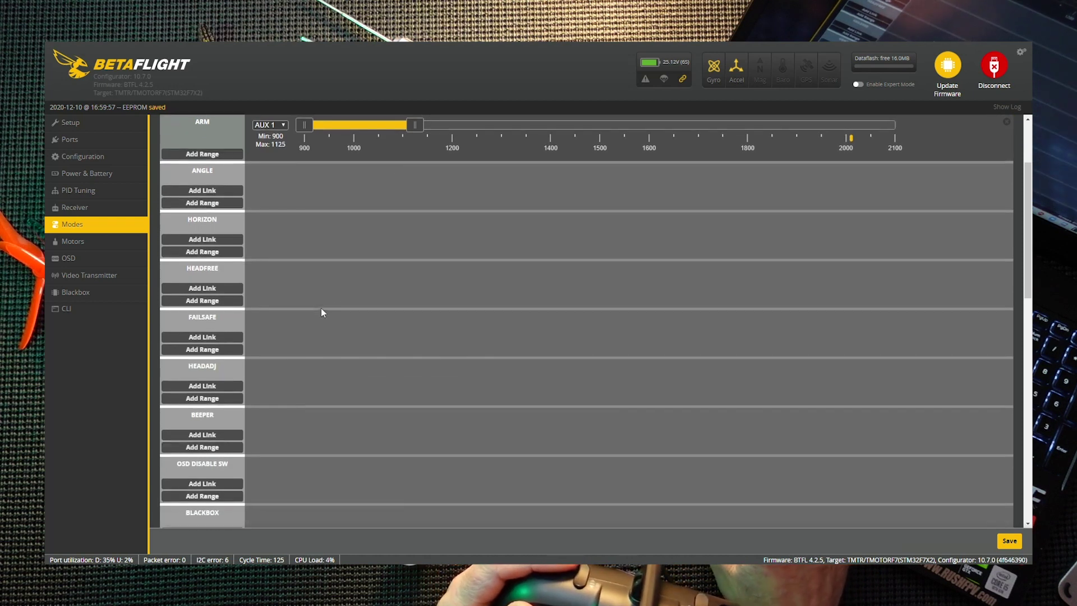
scroll(317, 345, down, 2)
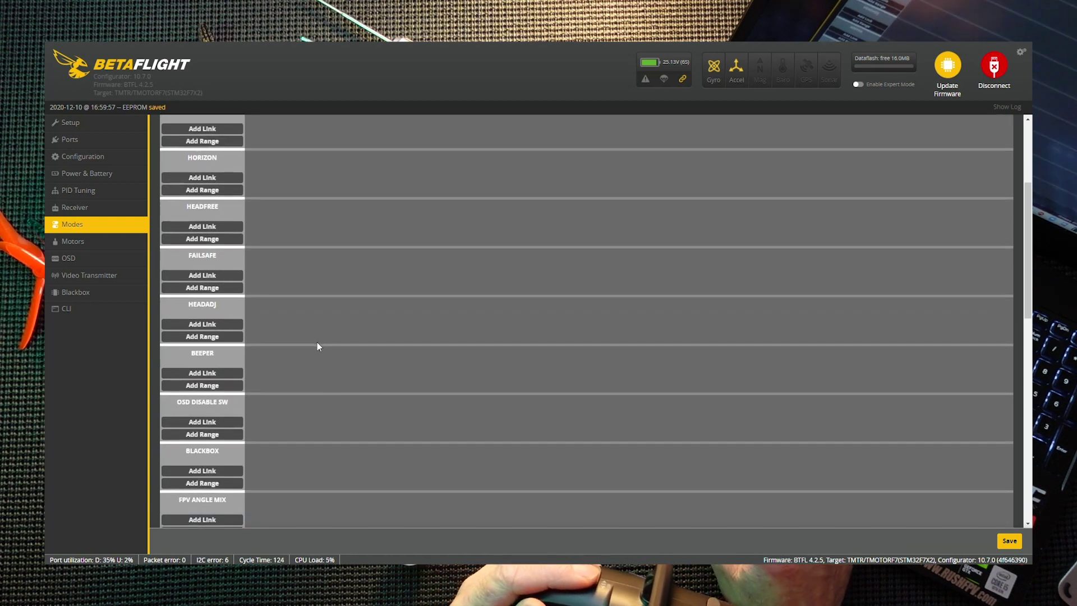
click(221, 390)
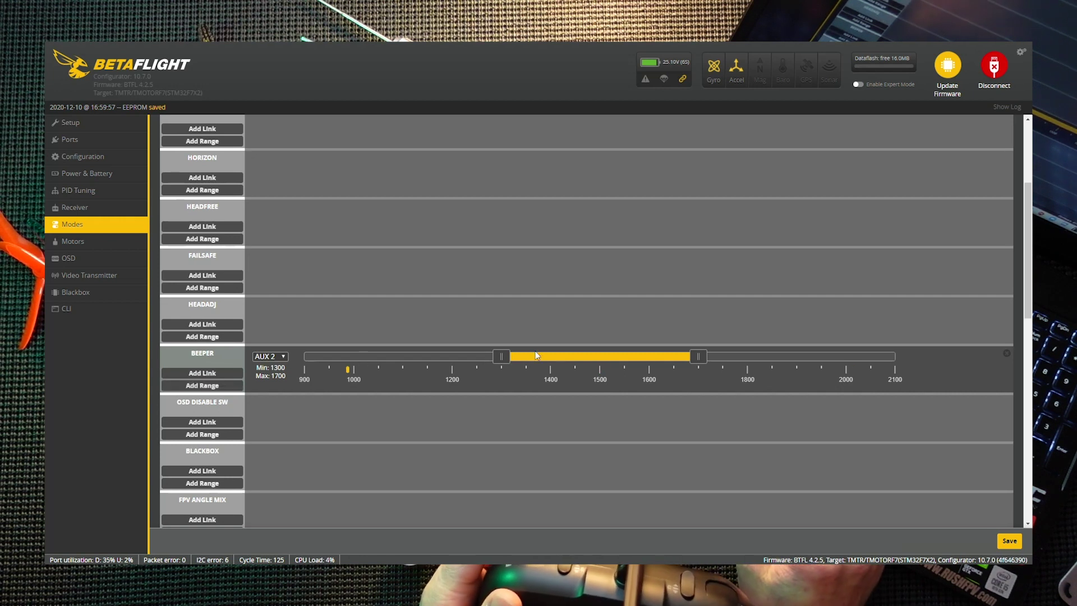
drag(542, 355, 748, 357)
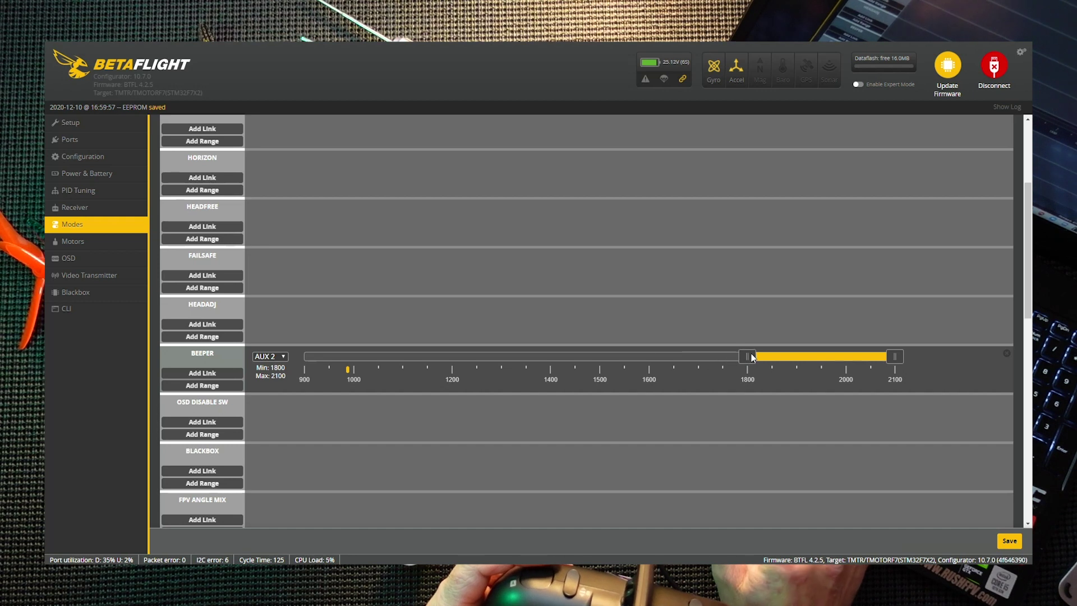
Add a FLIP OVER AFTER CRASH range on AUX 3 covering 1900 to 2100 and save the modes.
scroll(567, 365, down, 1)
scroll(441, 369, down, 3)
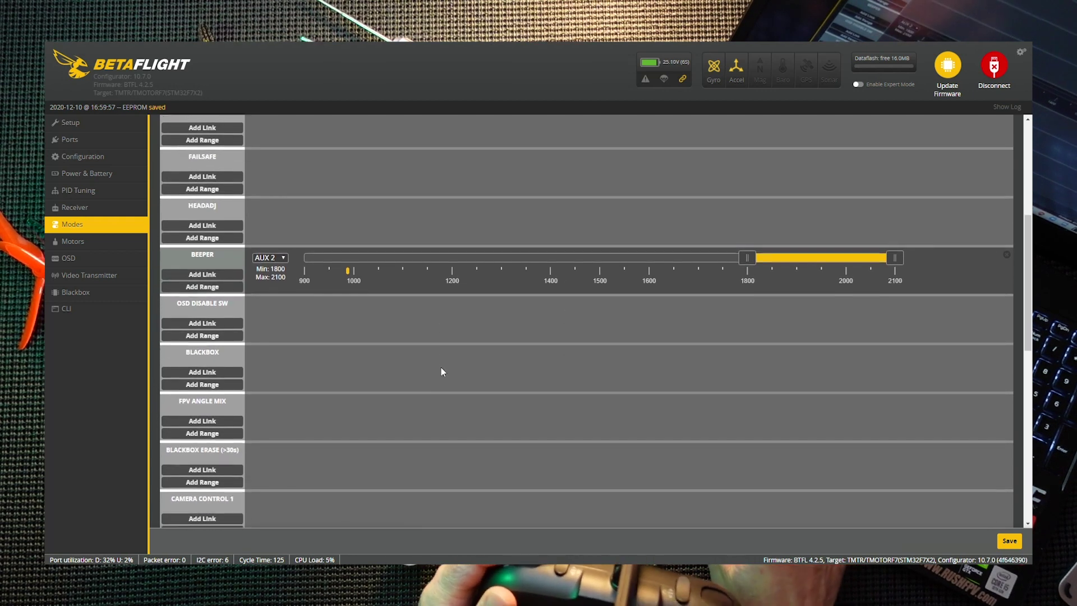
scroll(441, 368, down, 1)
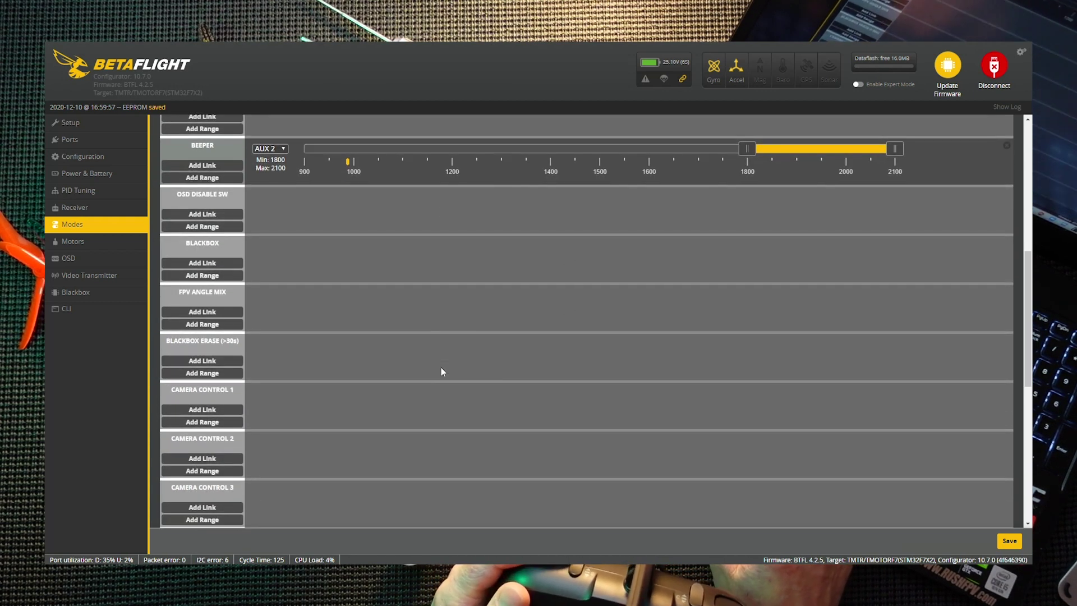
scroll(441, 368, down, 1)
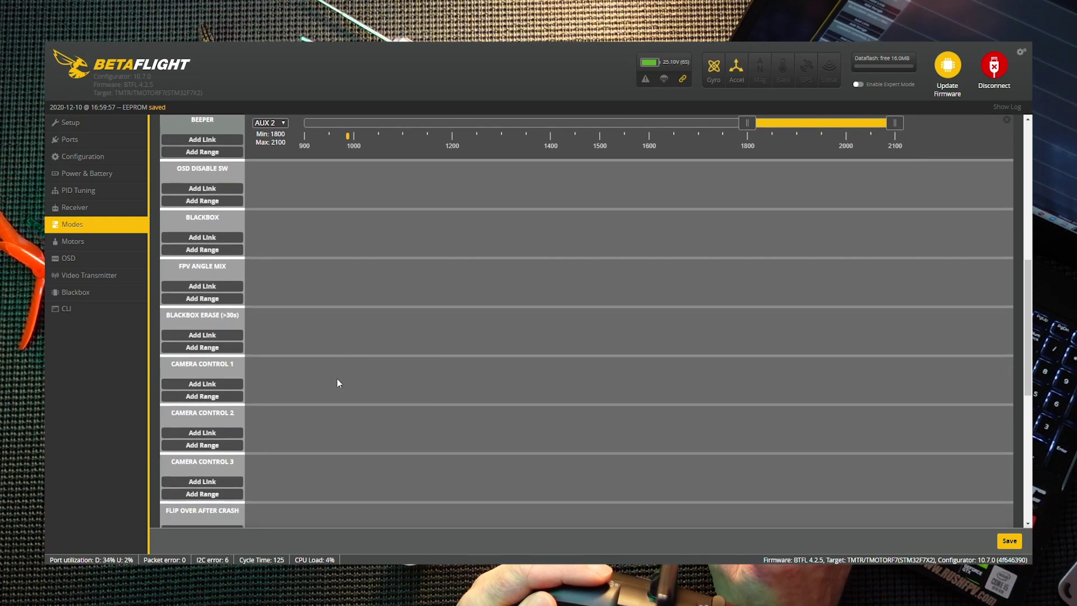
scroll(337, 383, down, 3)
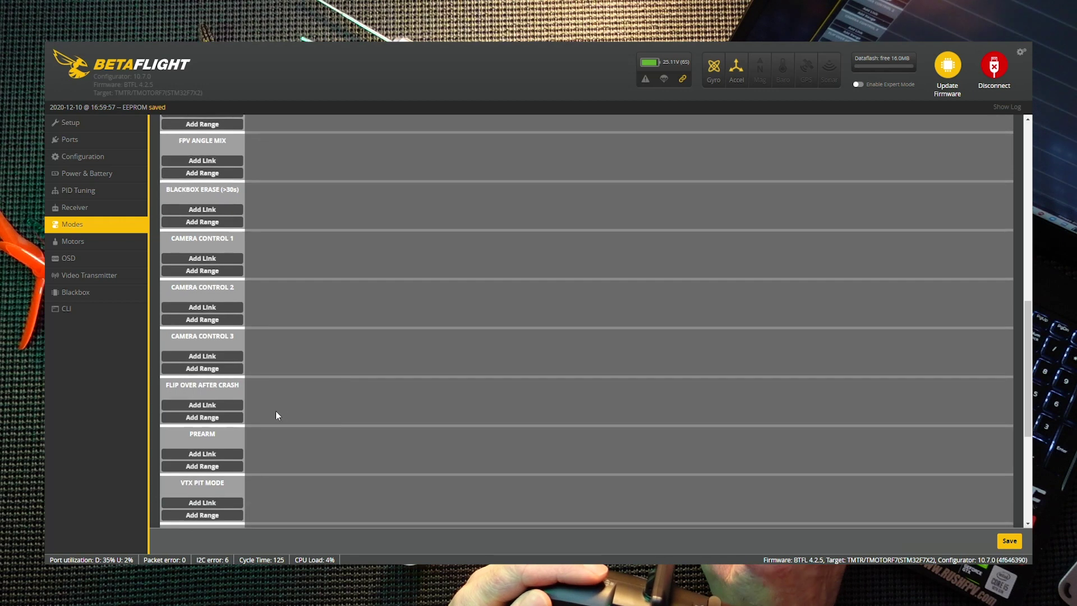
click(224, 422)
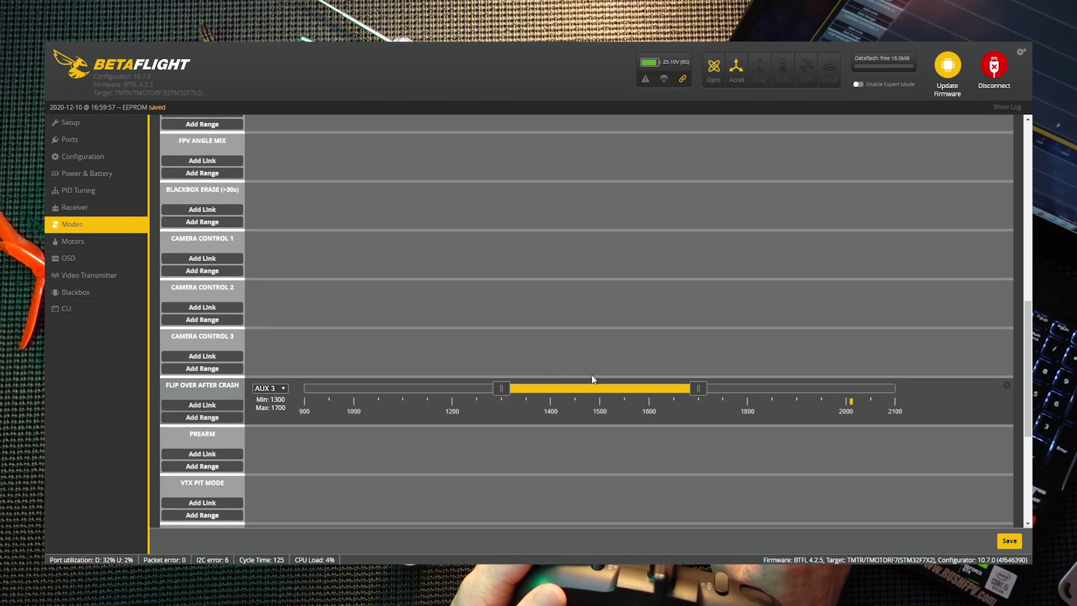
drag(592, 387, 878, 366)
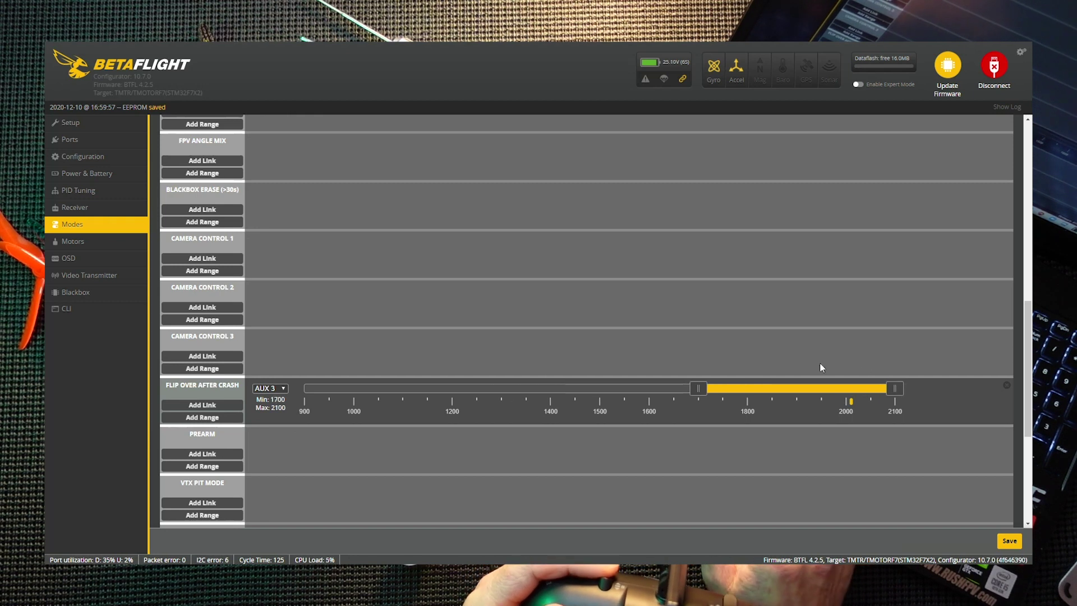
drag(699, 388, 795, 388)
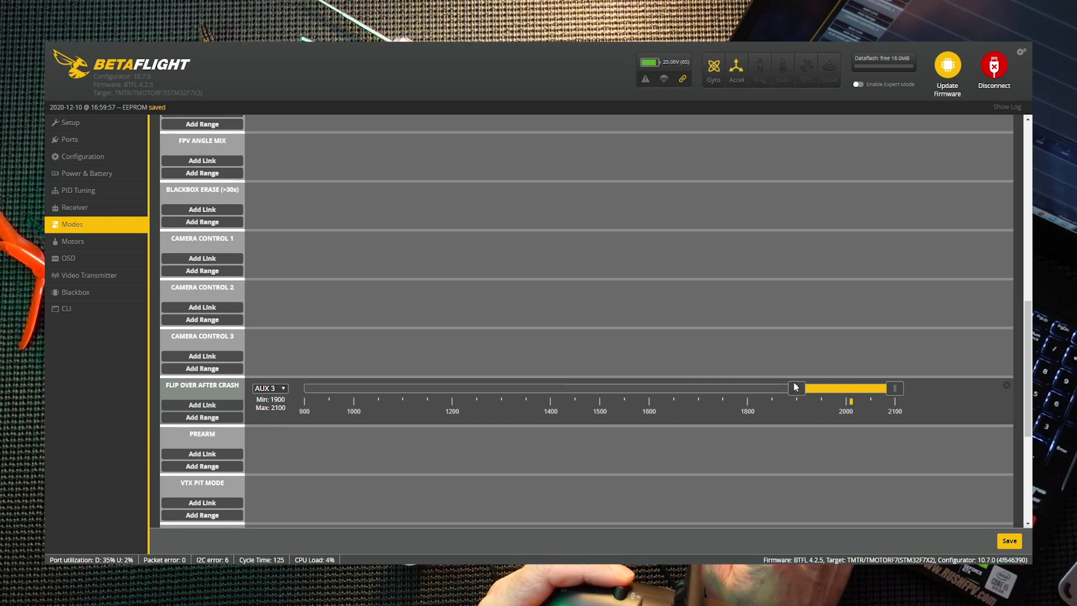
scroll(714, 390, up, 4)
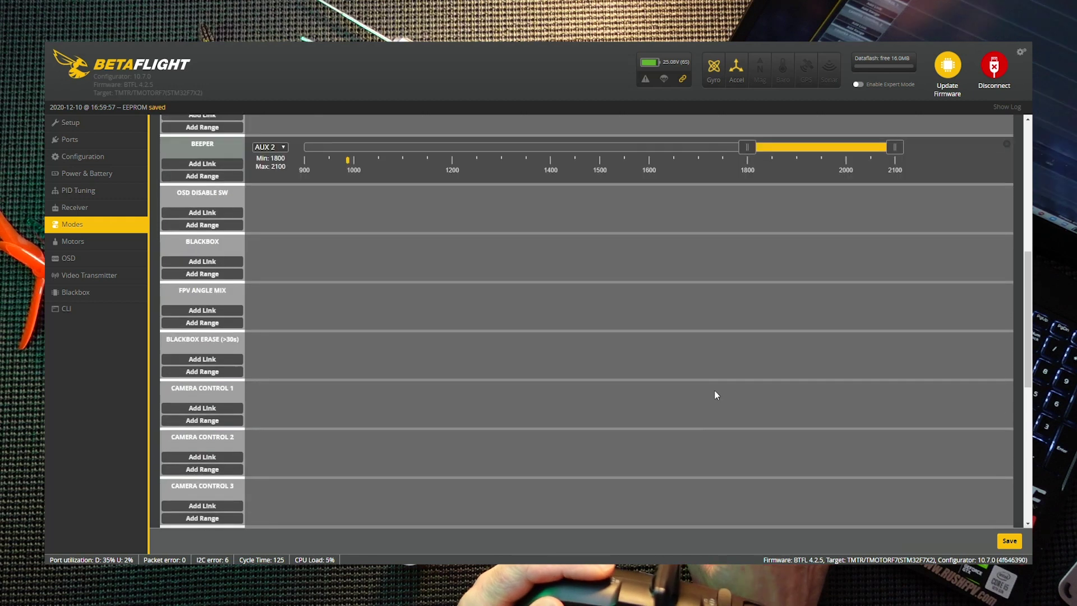
scroll(715, 391, up, 5)
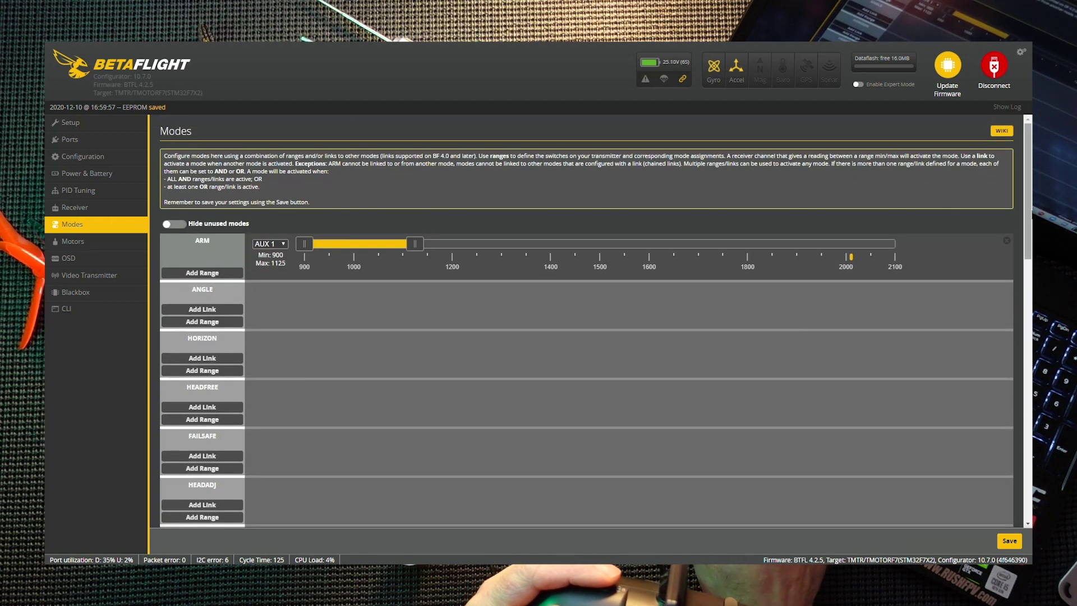
click(1010, 541)
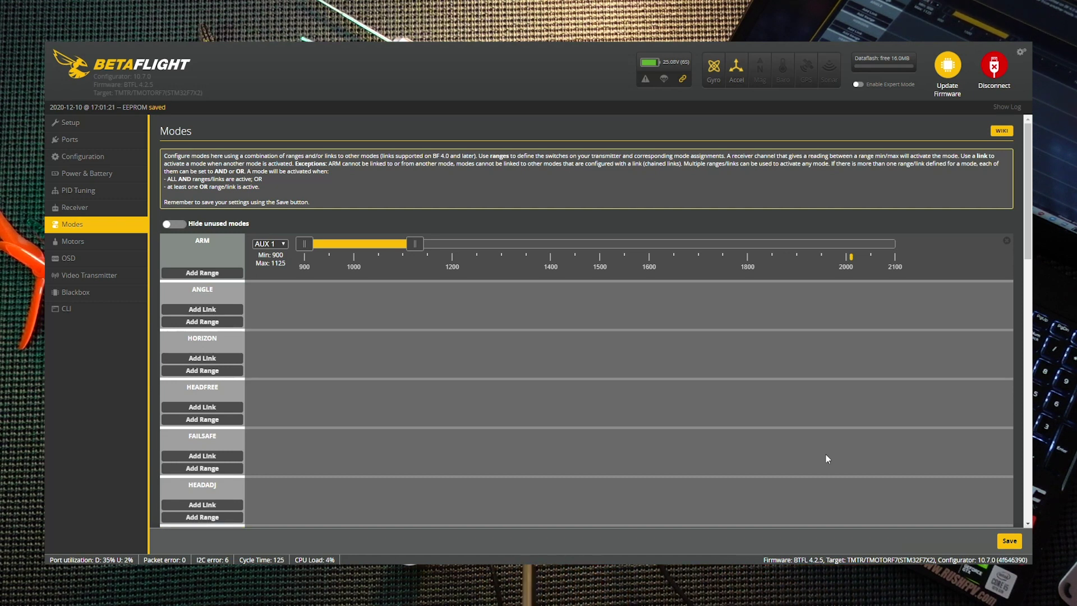
Open the Motors configuration and accept the propeller risk notice to enable motor test mode.
click(70, 247)
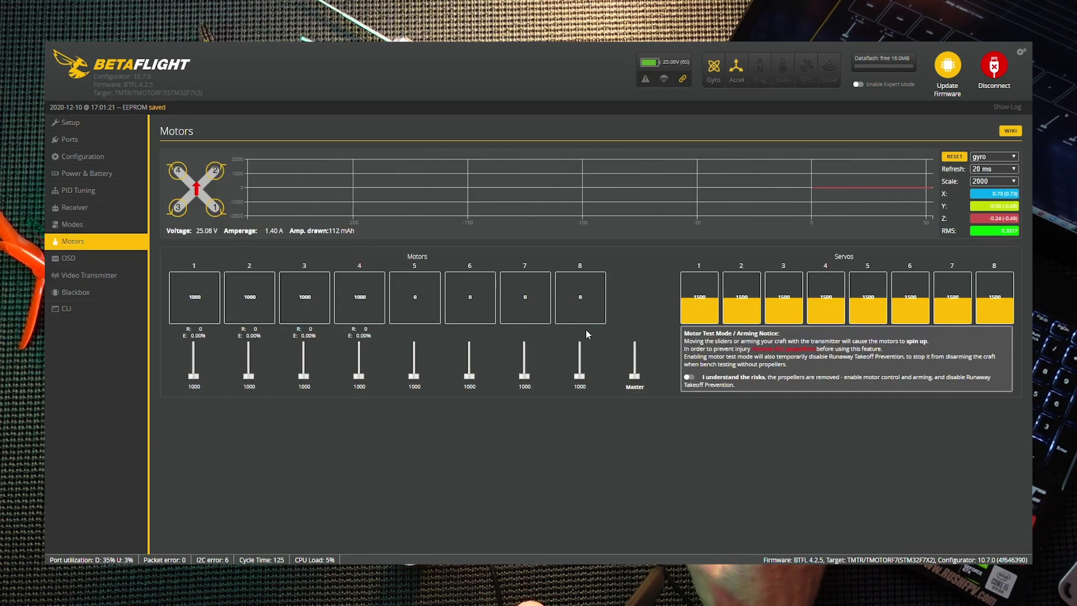
click(689, 377)
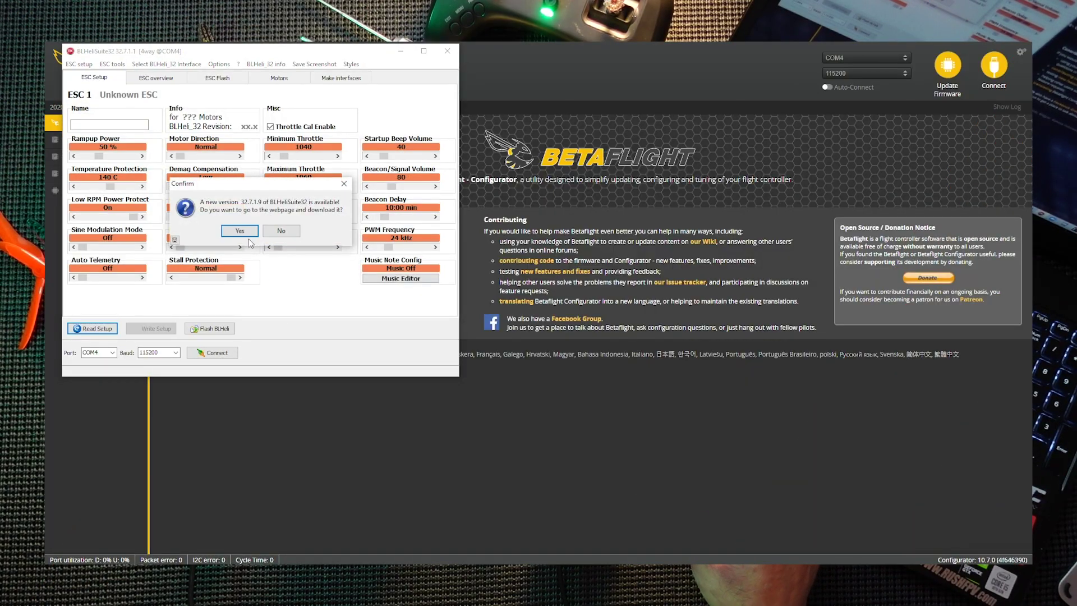
In BLHeliSuite32, decline the software update, connect through COM4 at 115200 baud and read the setup of all four ESCs.
click(281, 231)
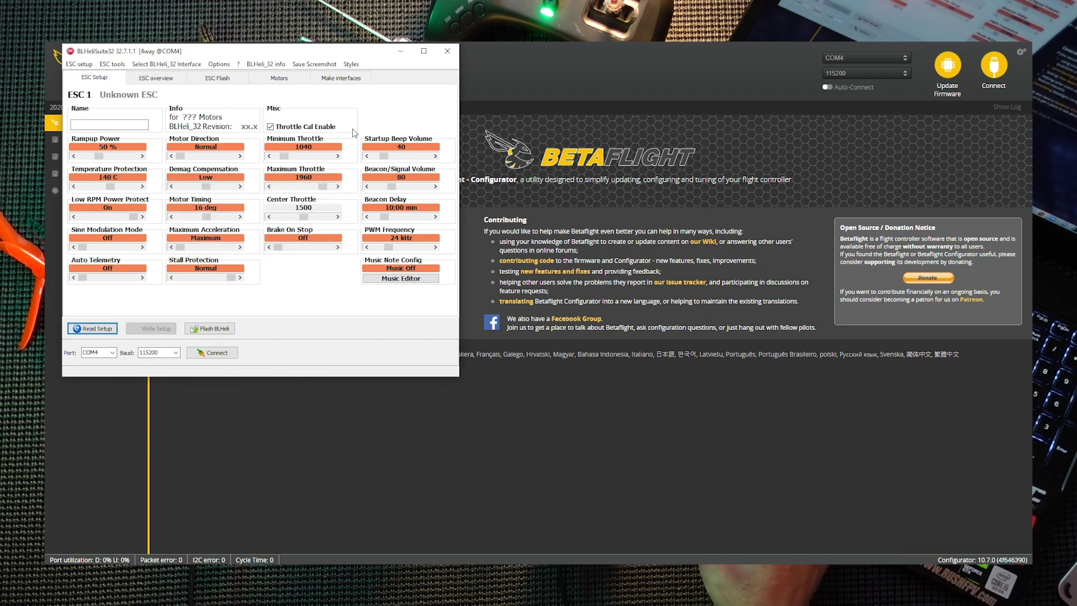
click(216, 352)
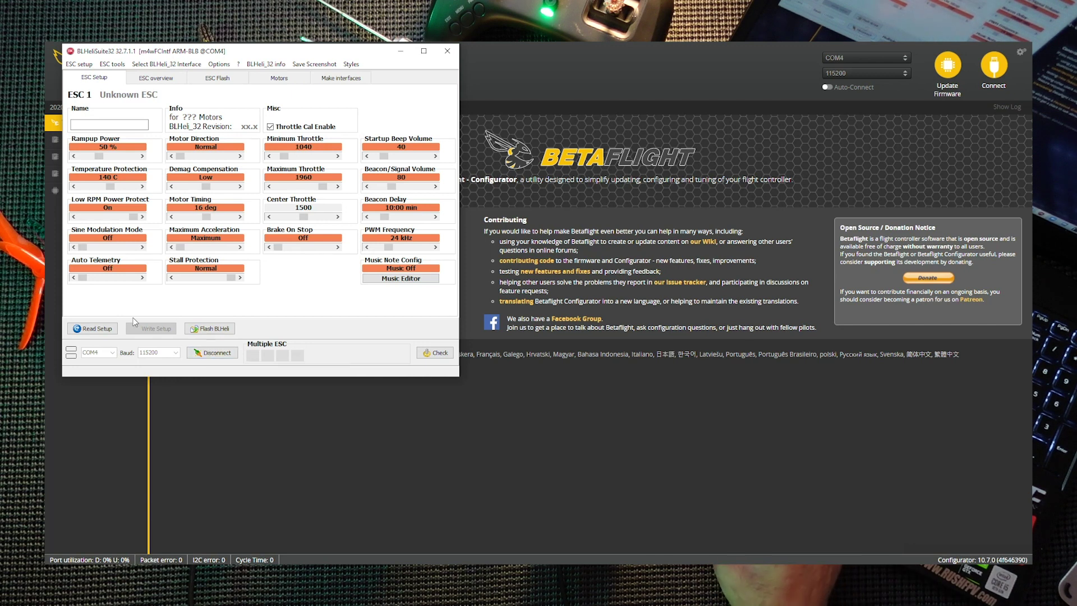
click(103, 330)
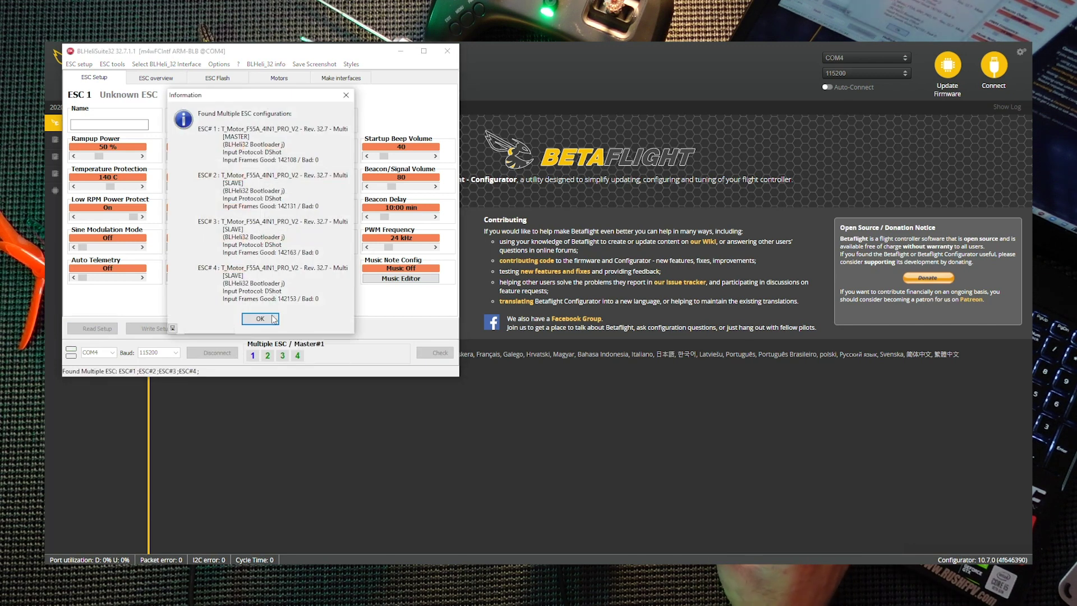
click(273, 321)
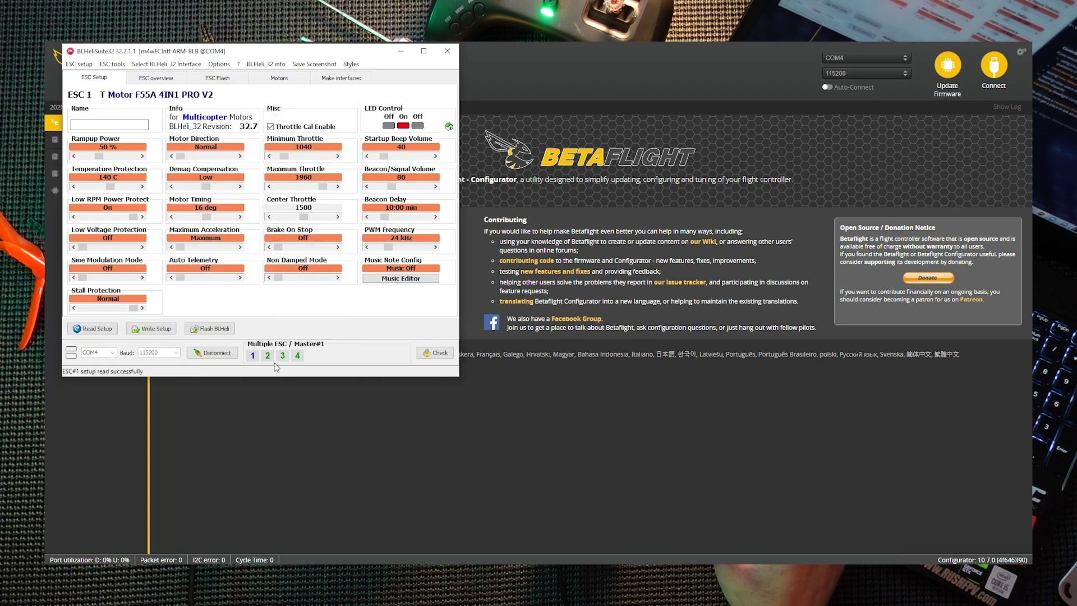
Set the motor direction of ESC 1 to Reversed and write its setup.
click(253, 359)
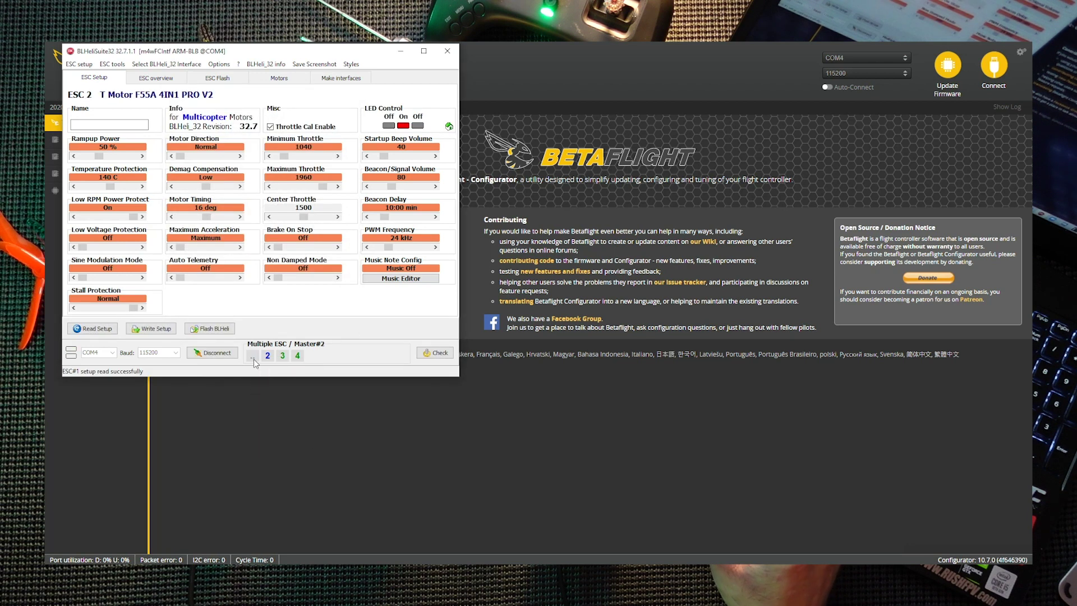
click(253, 359)
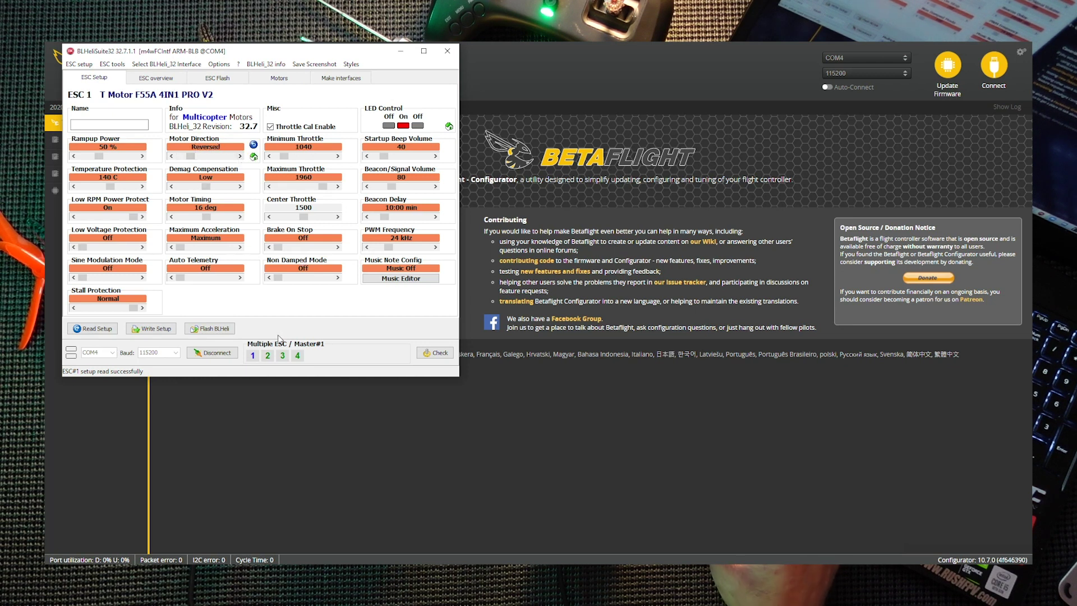
click(151, 331)
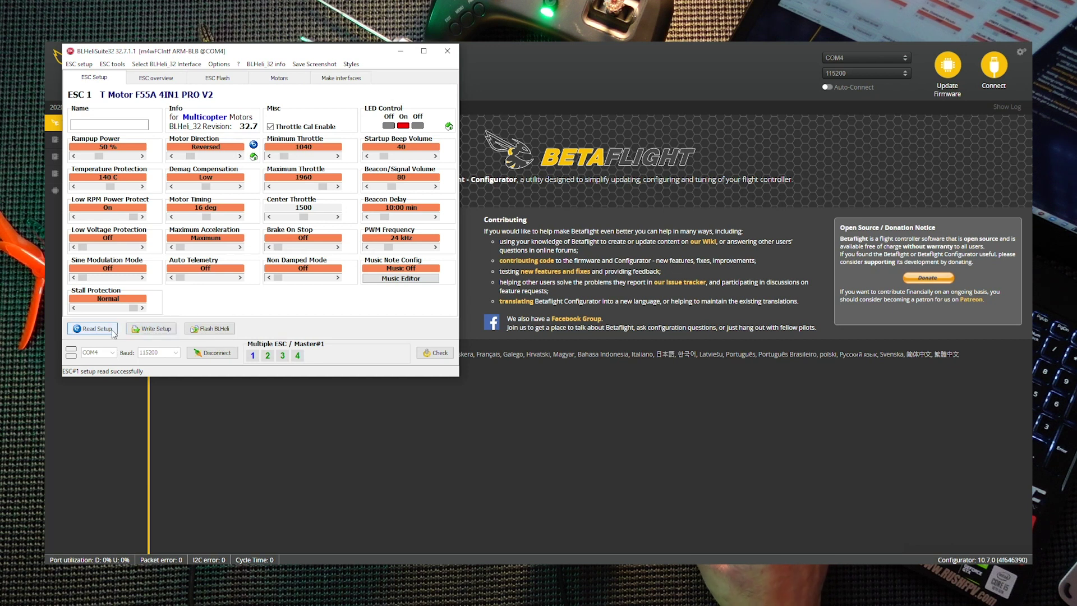
click(156, 330)
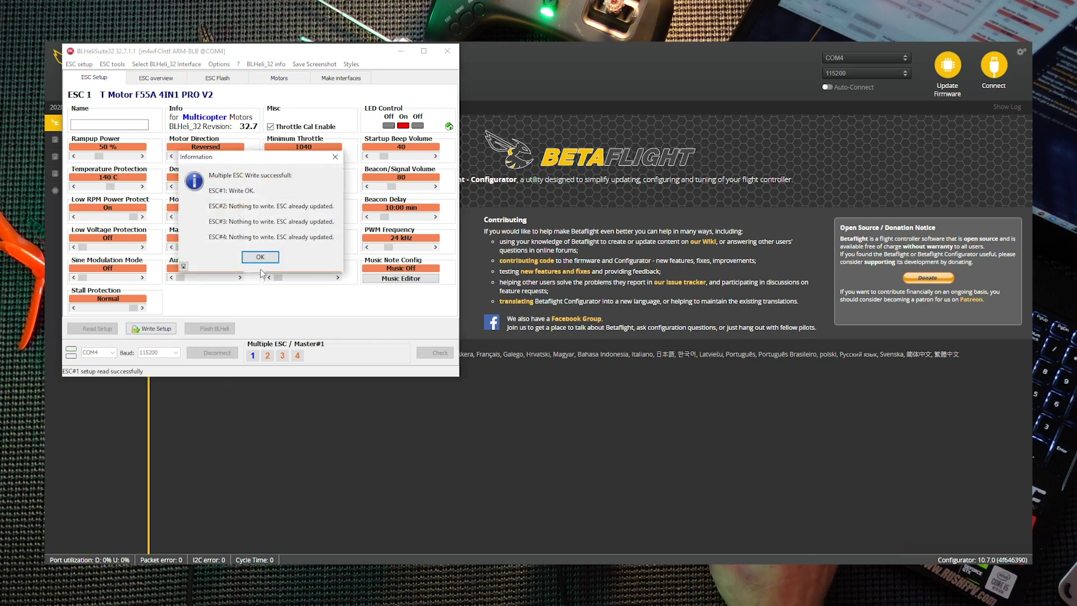
click(261, 257)
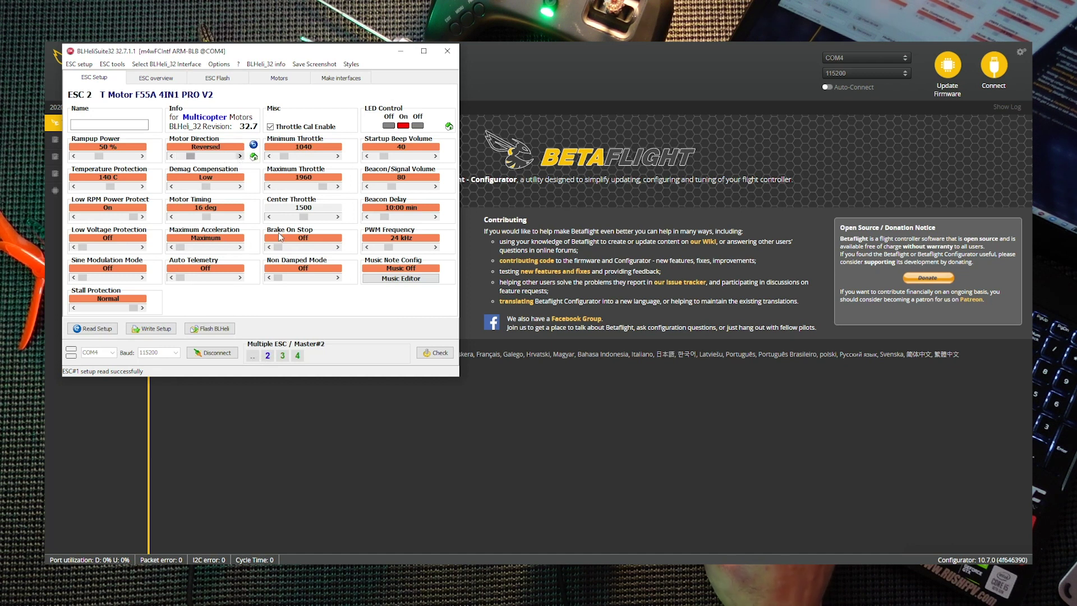
Set the motor direction of ESC 2 and ESC 3 to Reversed, writing the setup for each one individually.
click(164, 330)
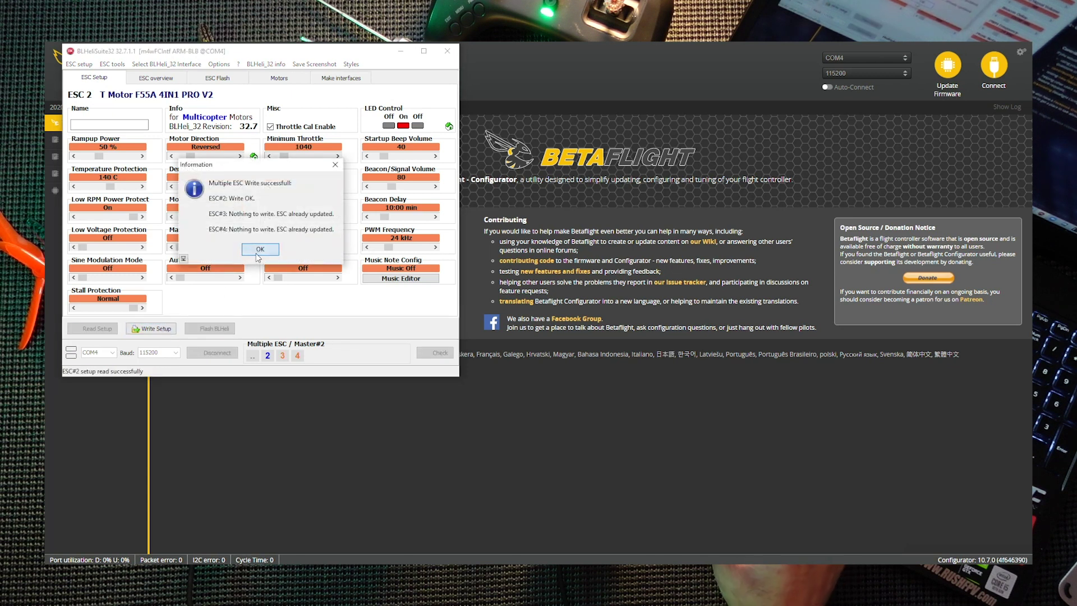
click(258, 257)
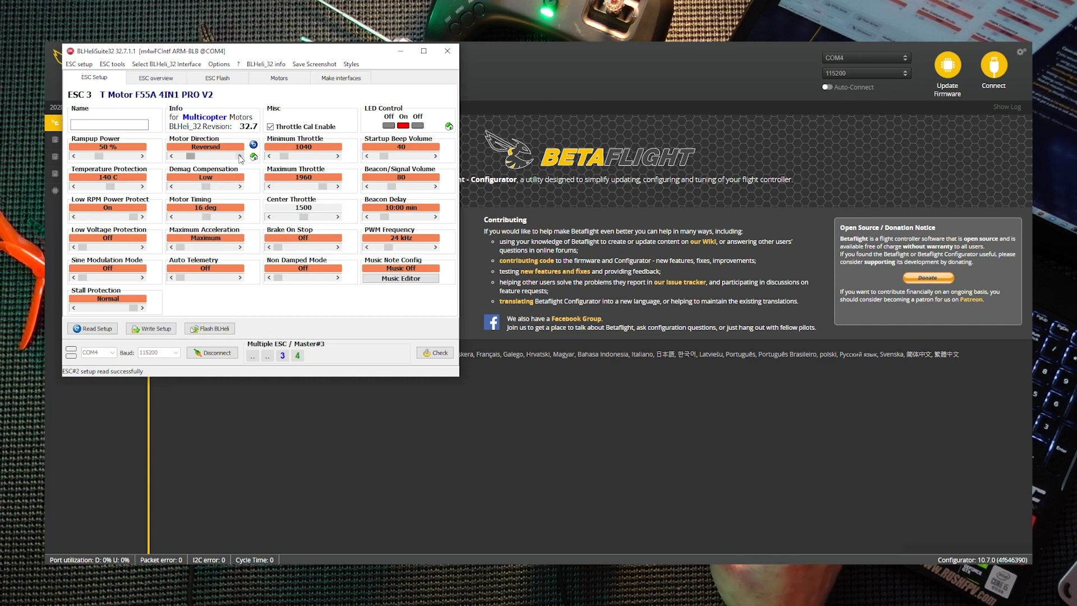
click(155, 329)
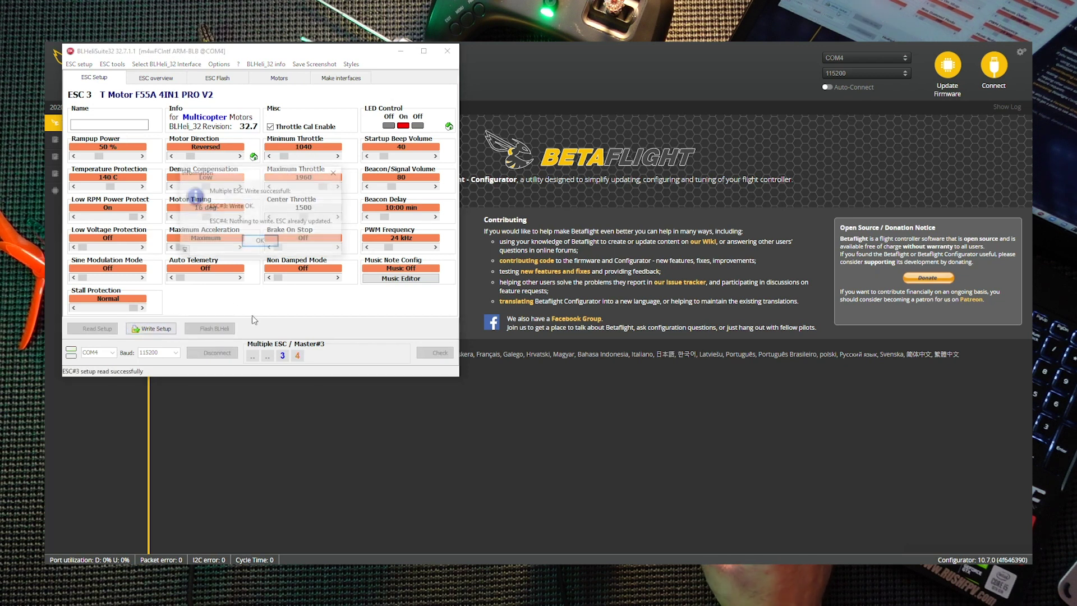
click(262, 242)
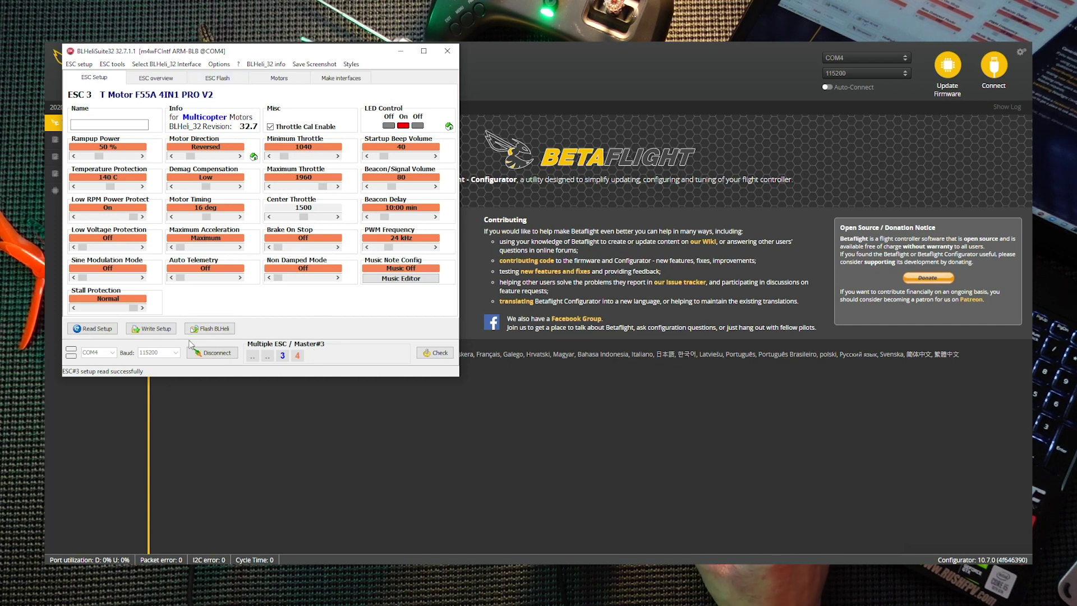
Disconnect BLHeliSuite32 from the flight controller and close it to return to Betaflight Configurator.
click(203, 356)
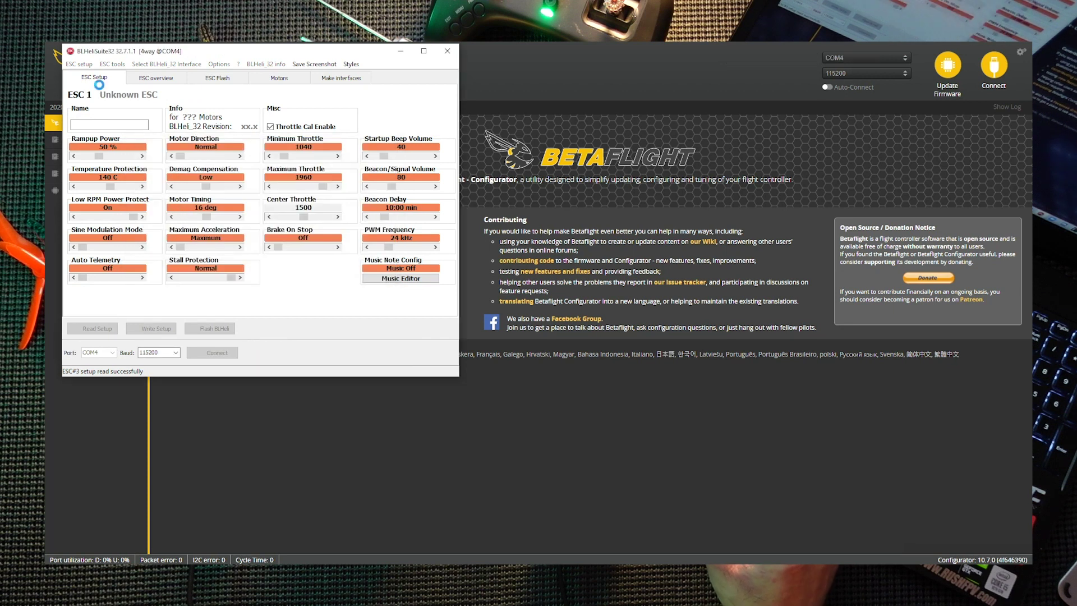
click(447, 51)
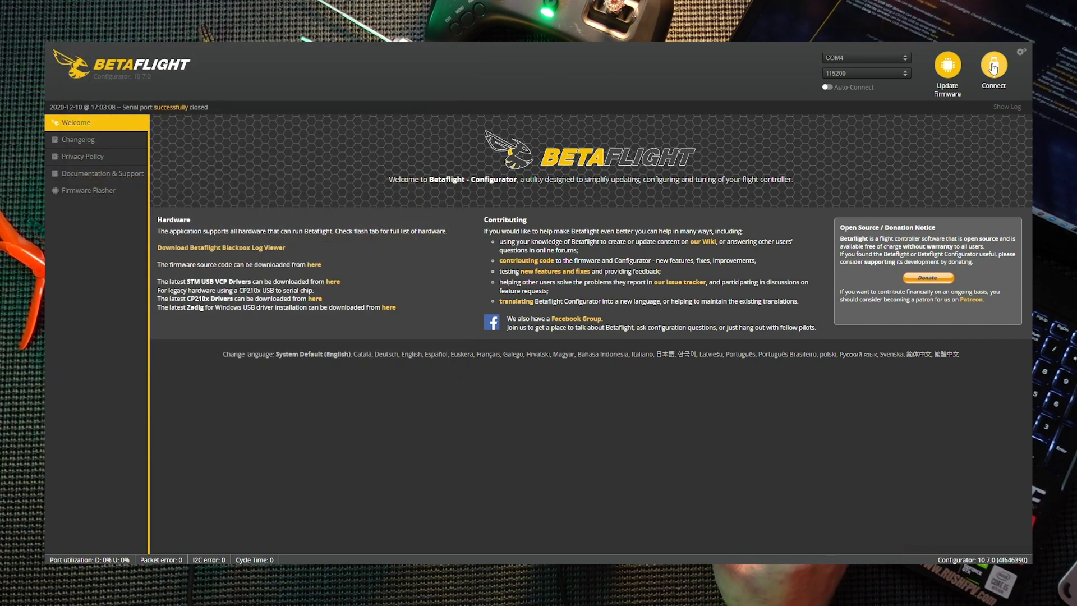